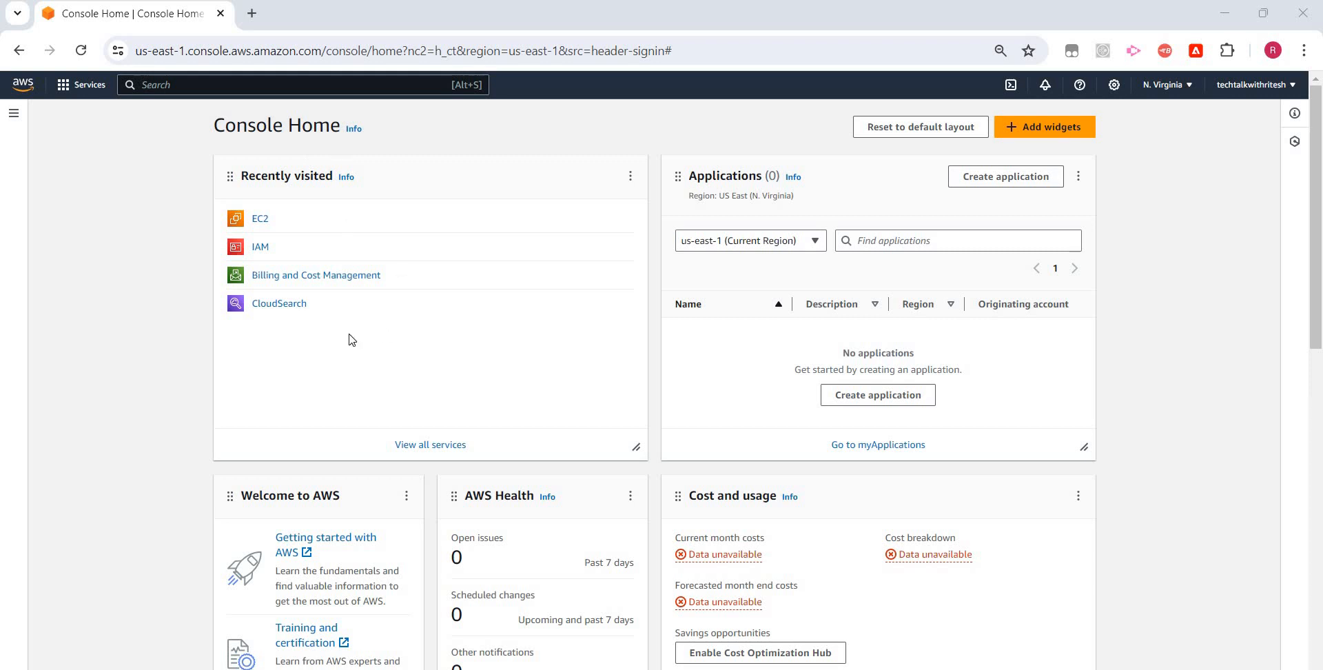
# Start launching a new EC2 instance and name it "my windows instance"
pyautogui.click(262, 224)
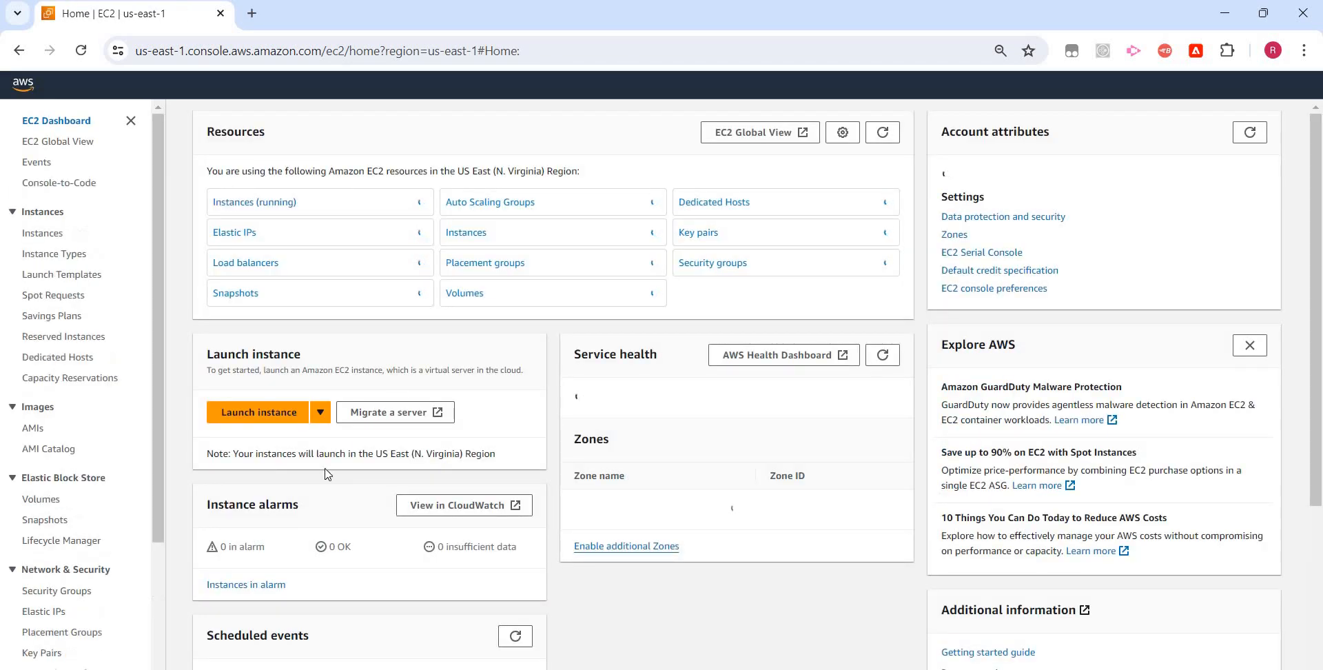
pyautogui.click(272, 413)
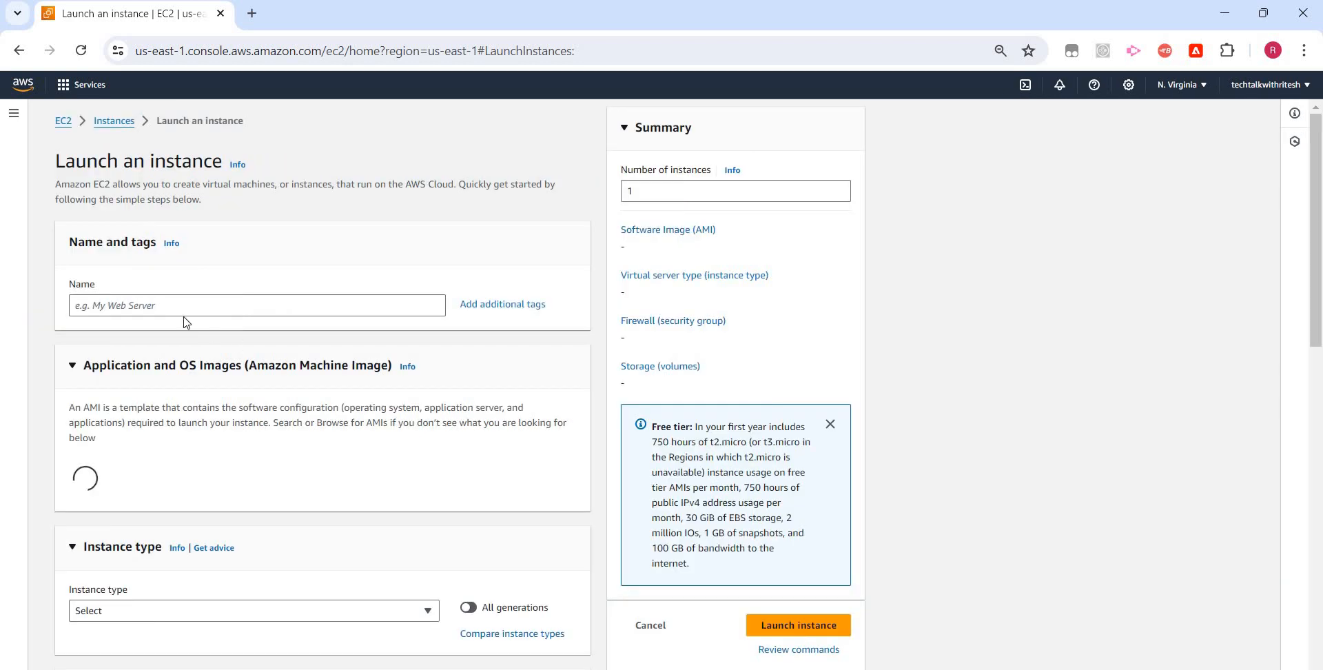
pyautogui.click(147, 304)
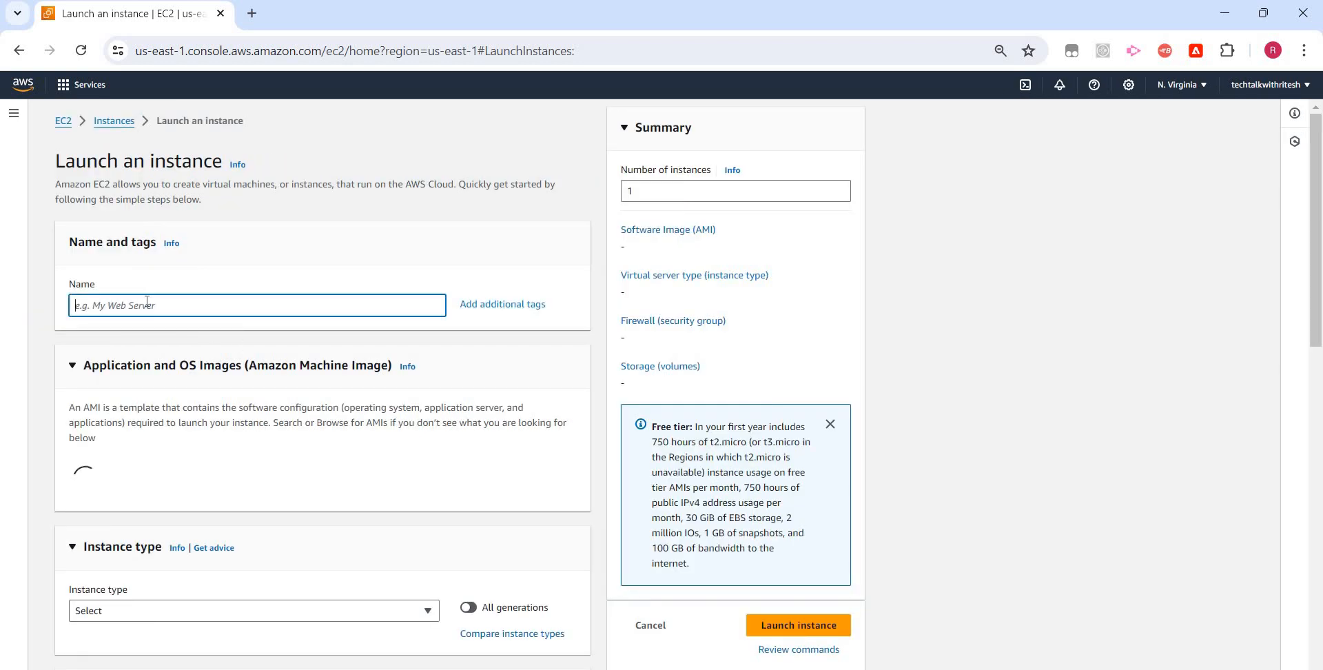
pyautogui.write('my ')
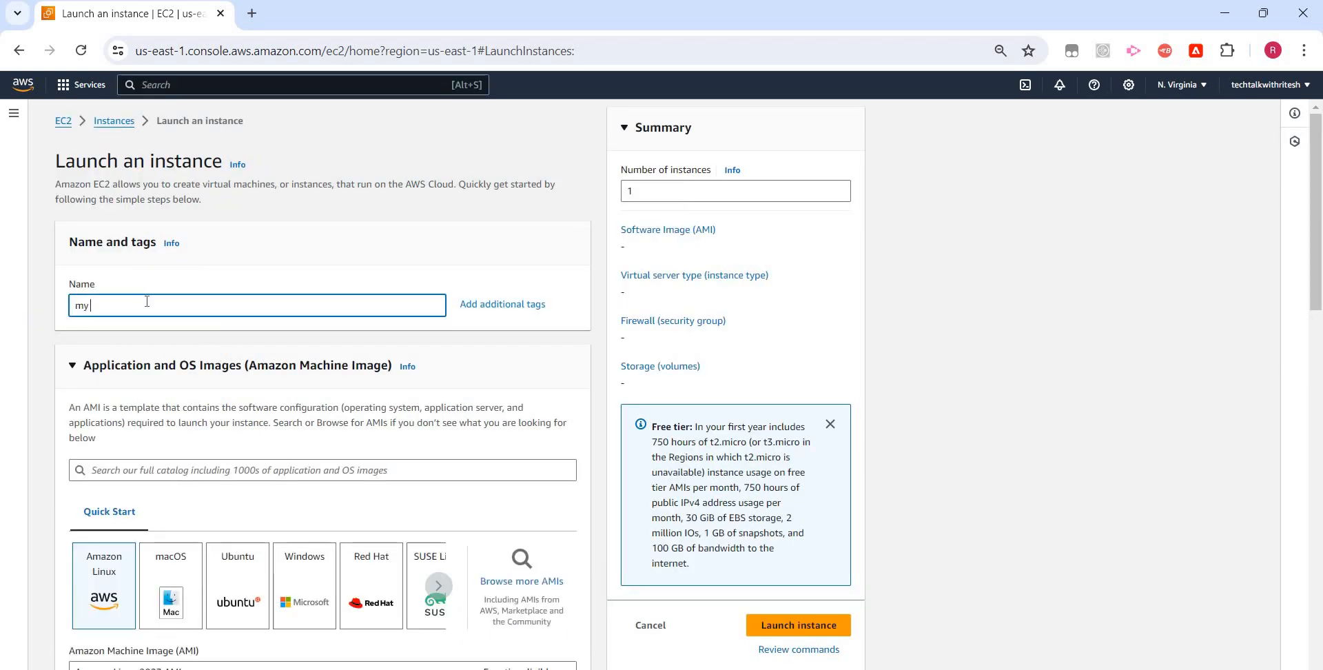
pyautogui.write('windows ')
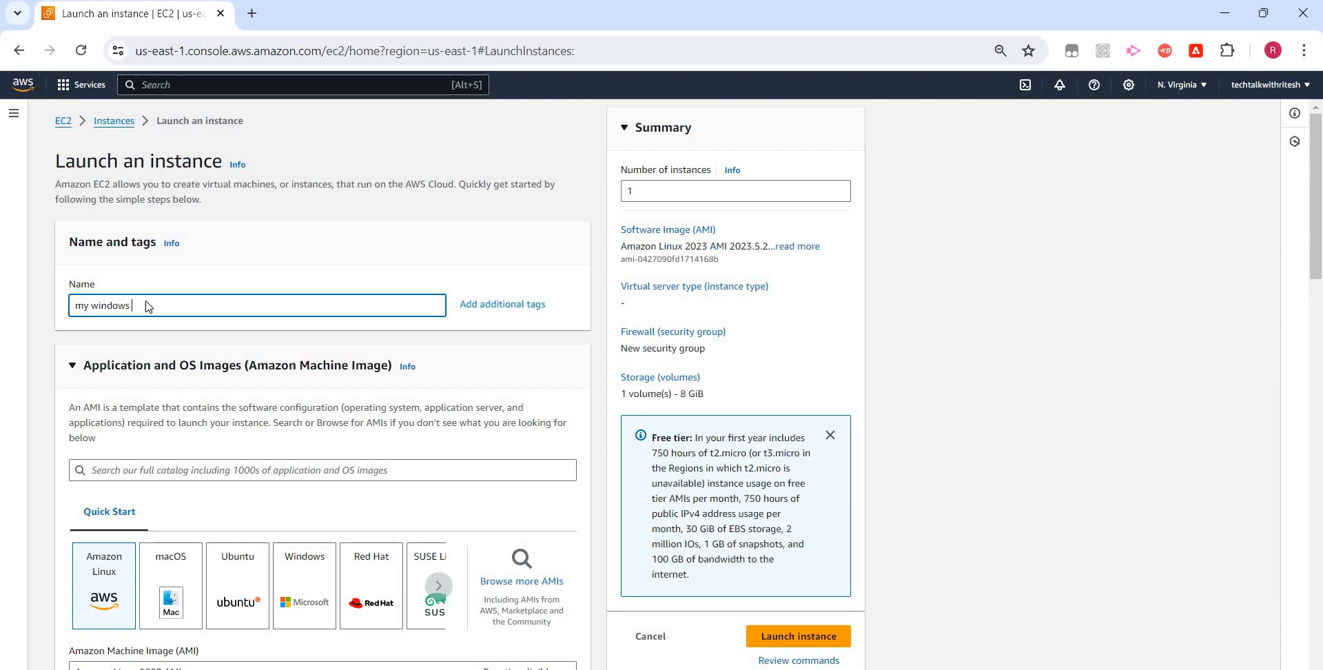
pyautogui.write('instance')
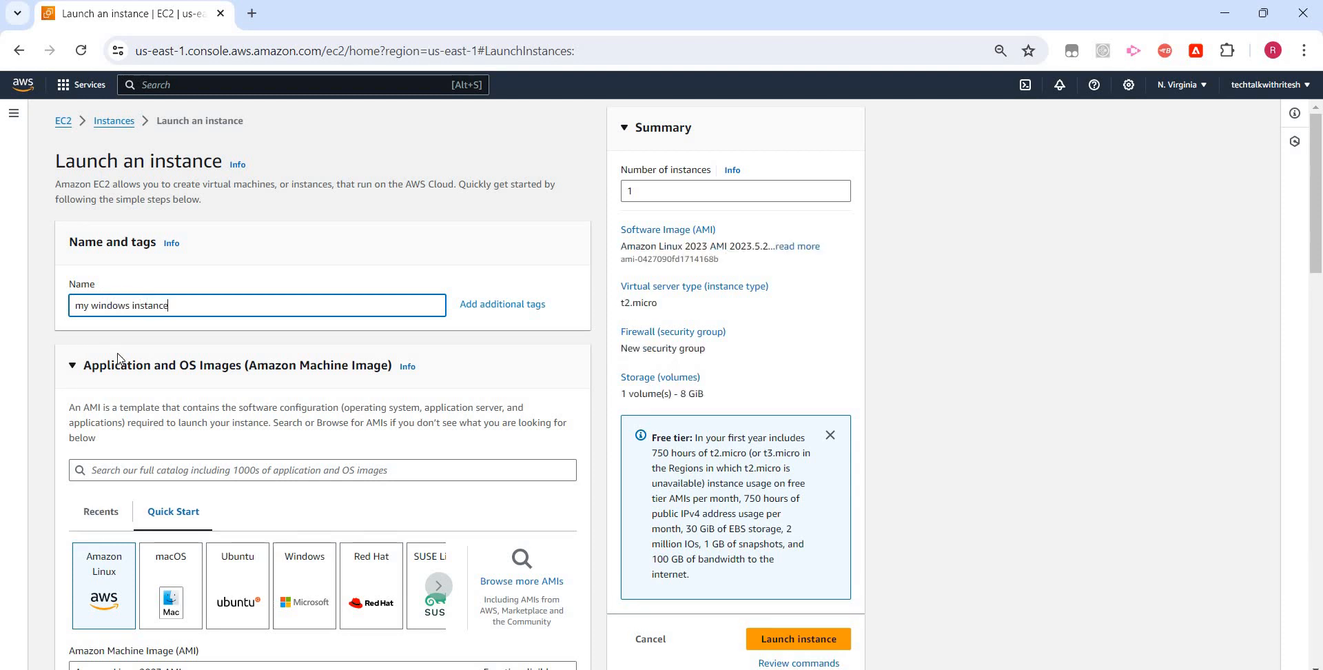
# Choose the Windows quick start image, Microsoft Windows Server 2022 Base, as the instance's AMI
pyautogui.scroll(-4, 118, 358)
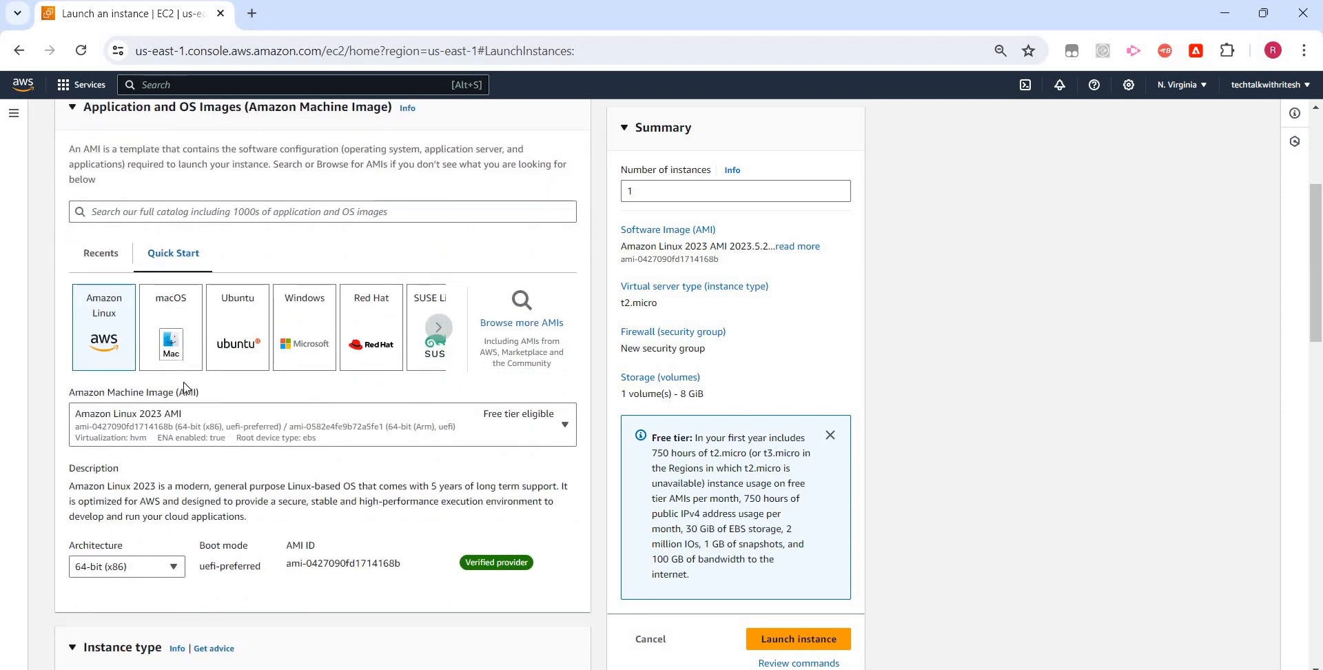
pyautogui.click(305, 326)
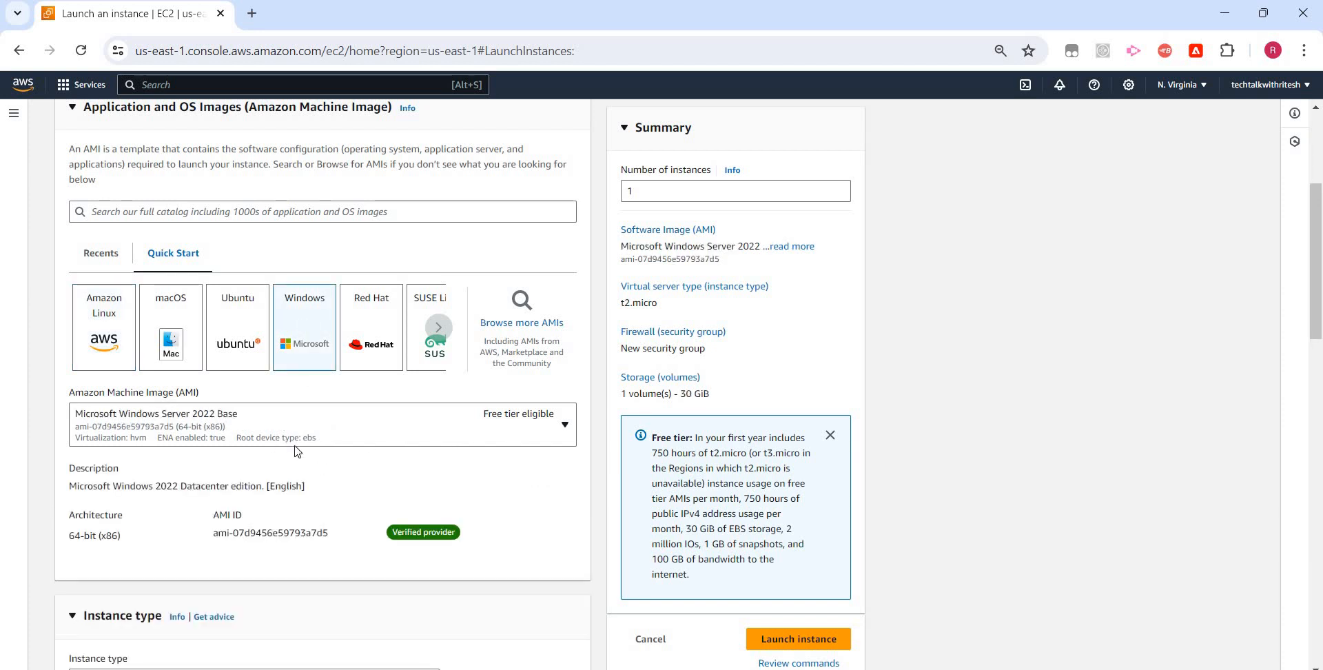
pyautogui.scroll(-3, 282, 457)
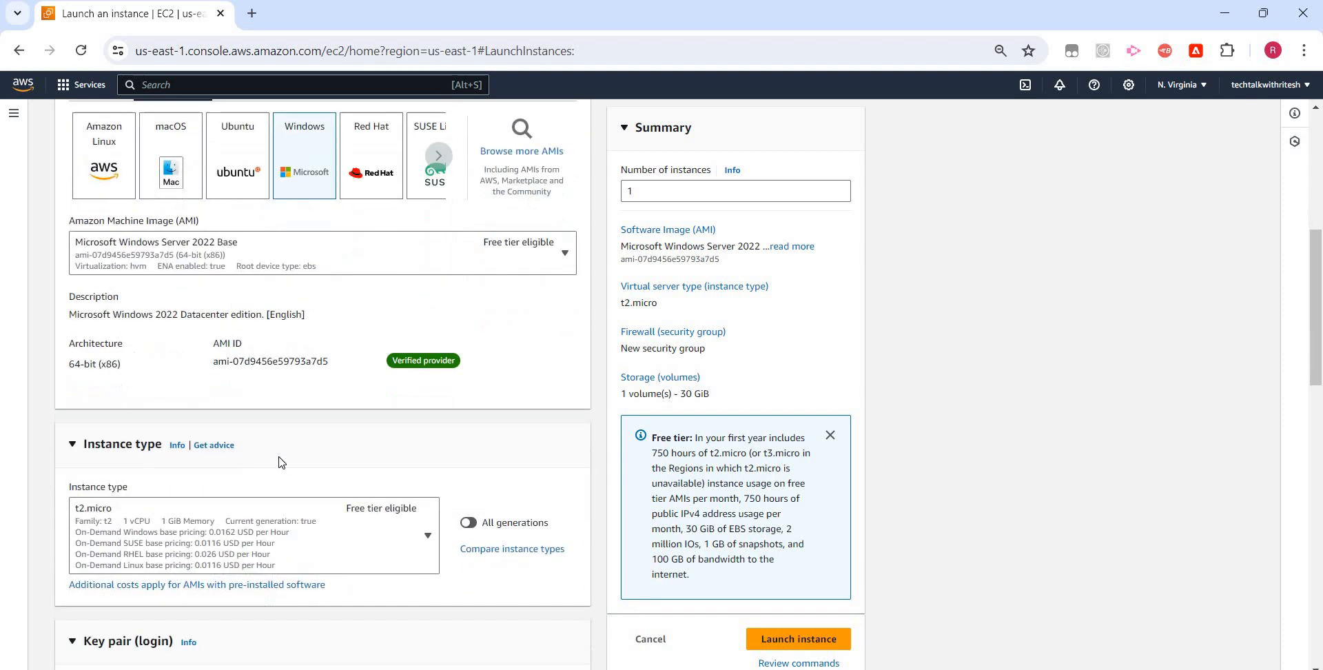
# Select "My EC2 key pair" as the login key pair for the instance
pyautogui.scroll(-1, 394, 446)
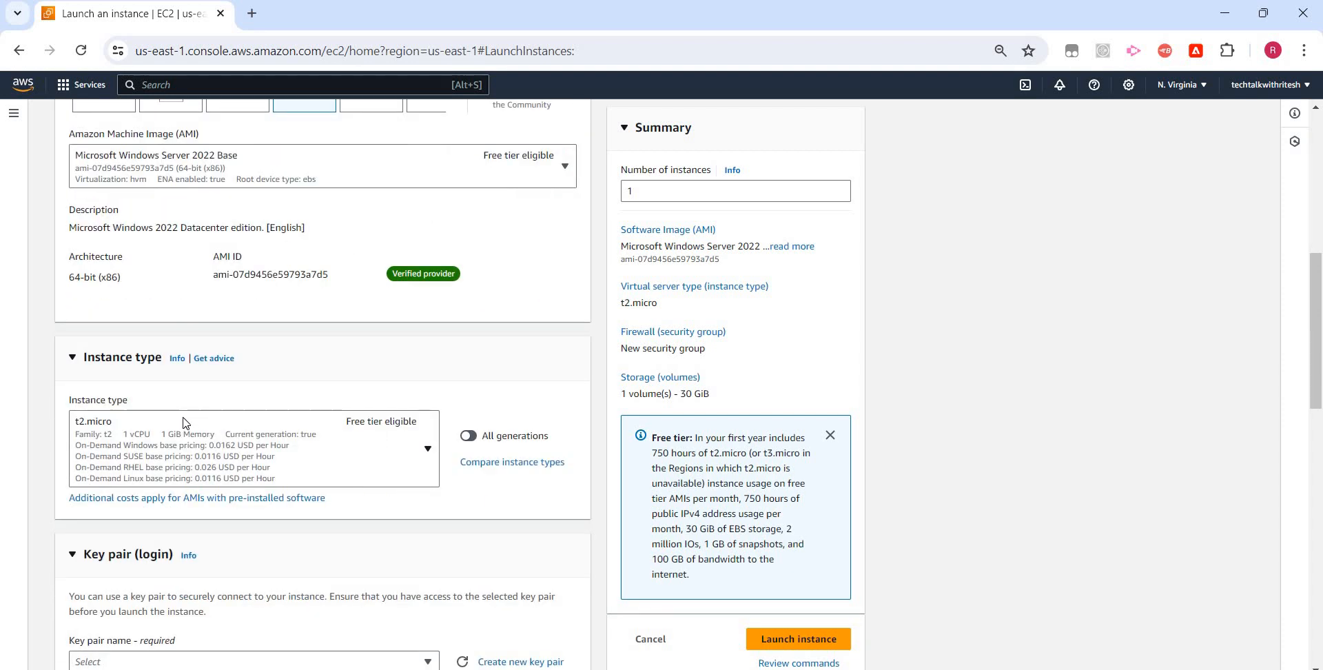
pyautogui.scroll(-2, 222, 437)
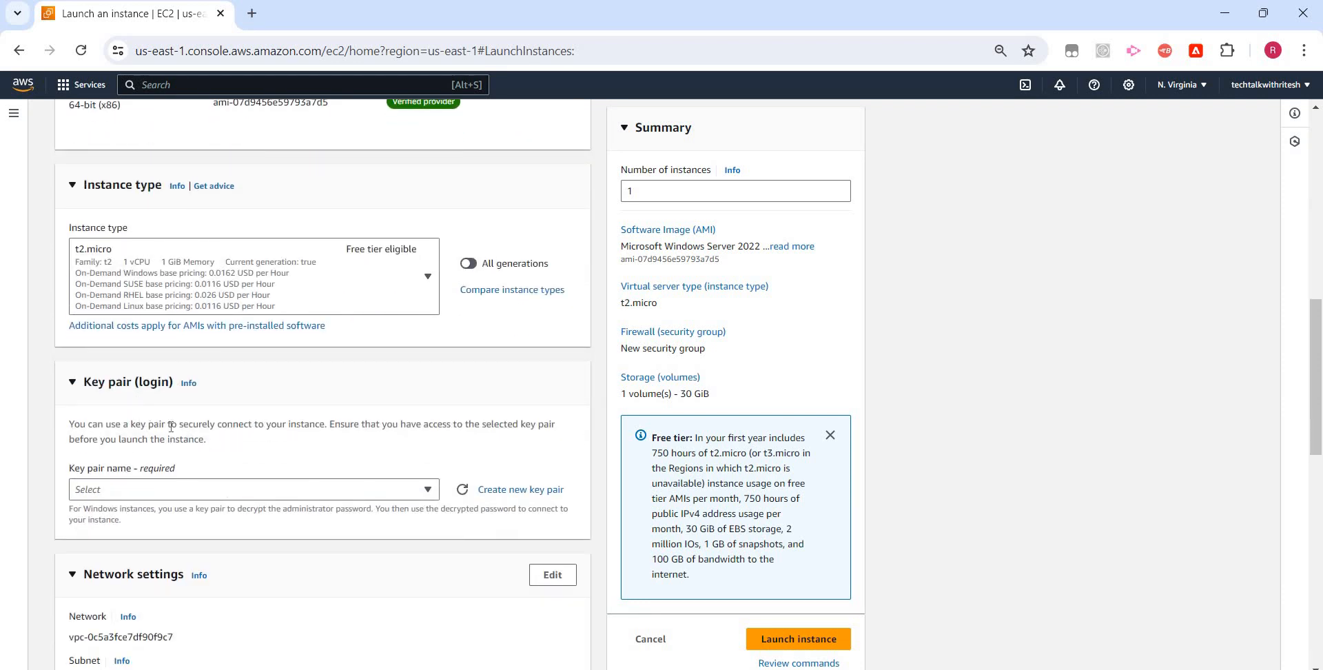
pyautogui.scroll(-1, 384, 413)
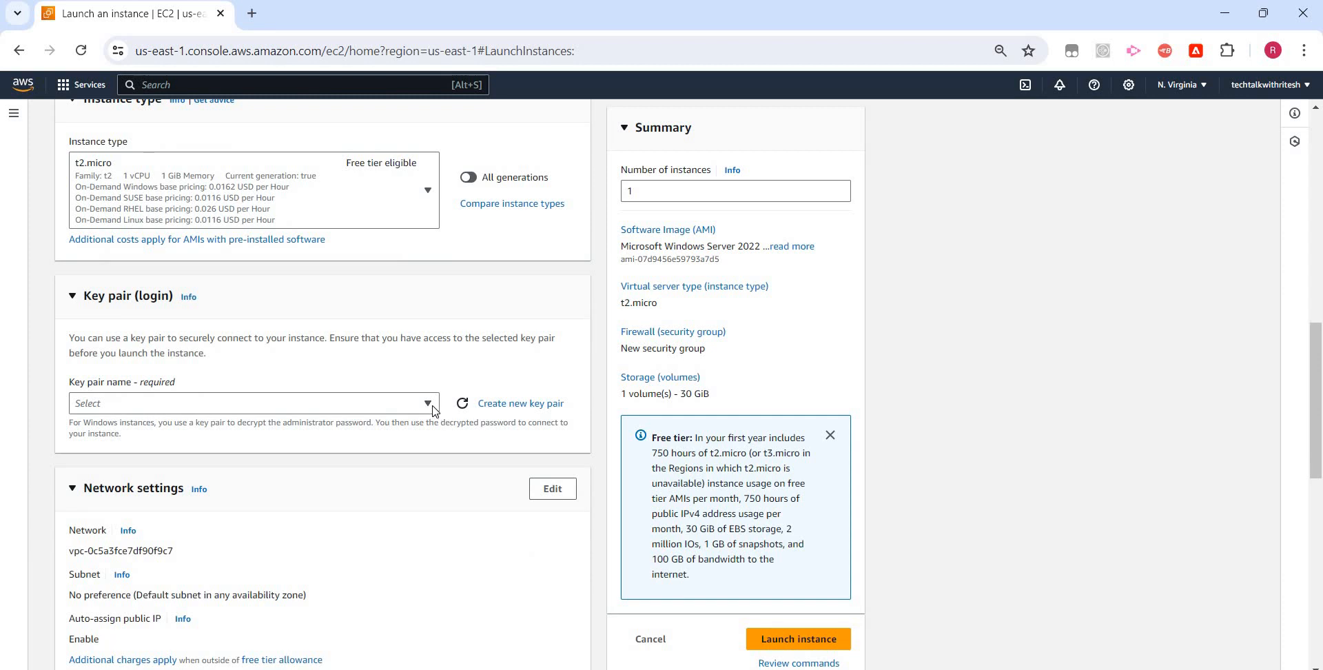
pyautogui.click(428, 403)
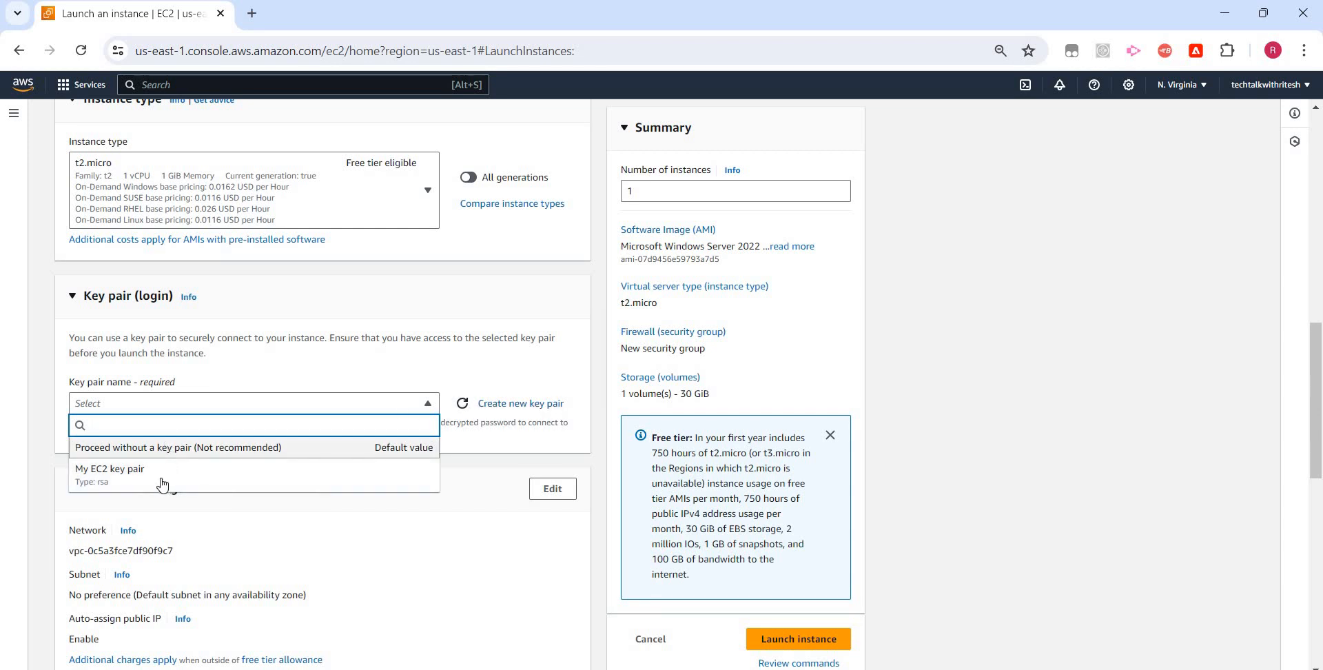
pyautogui.click(220, 475)
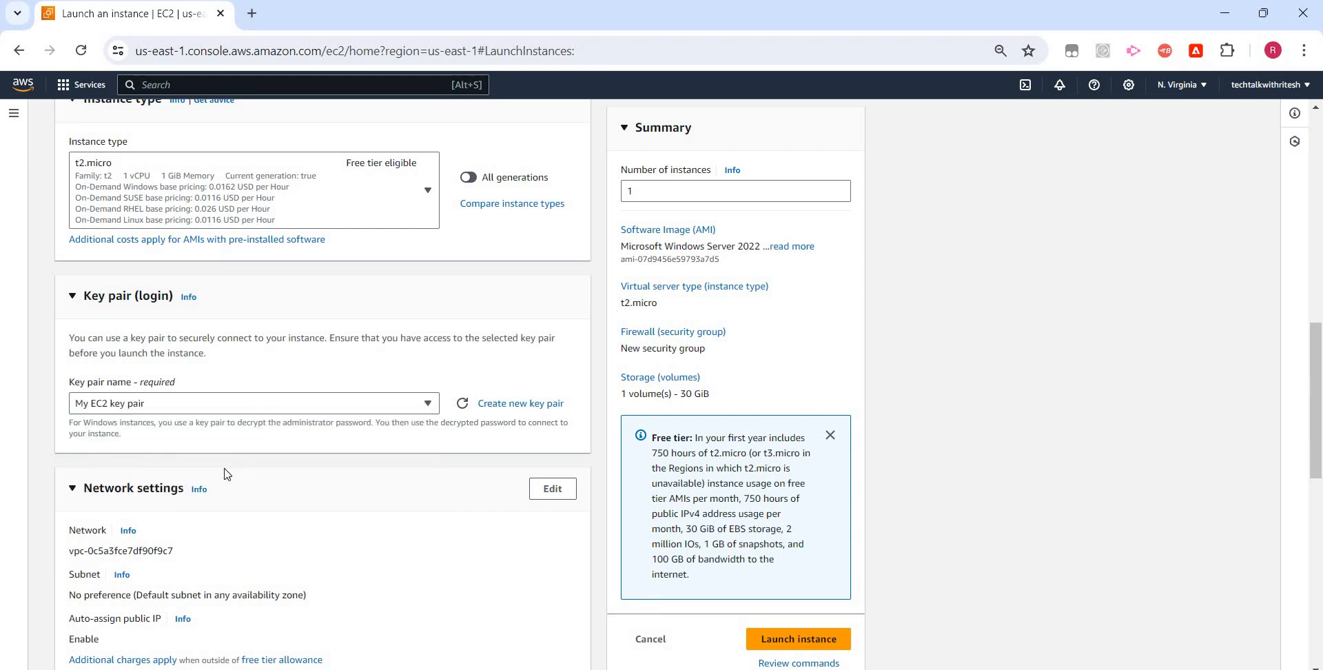
# Review the default network, storage and advanced settings, and launch the instance
pyautogui.scroll(-2, 224, 474)
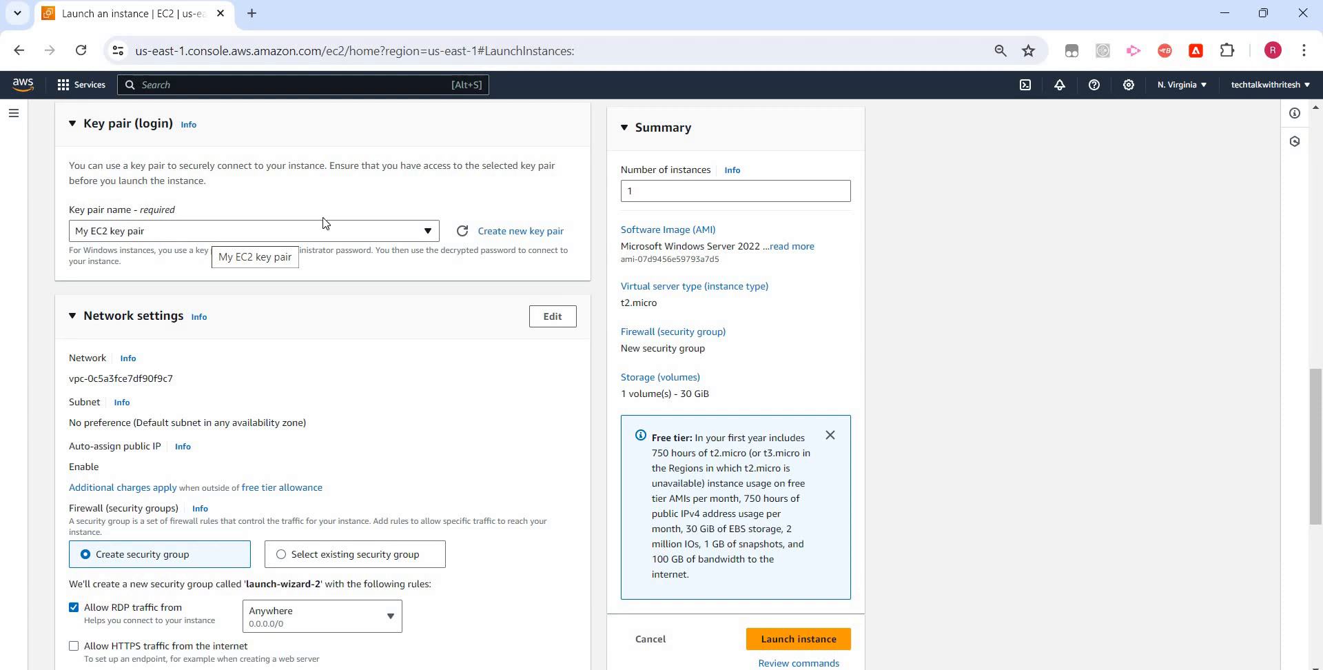
pyautogui.scroll(-3, 161, 331)
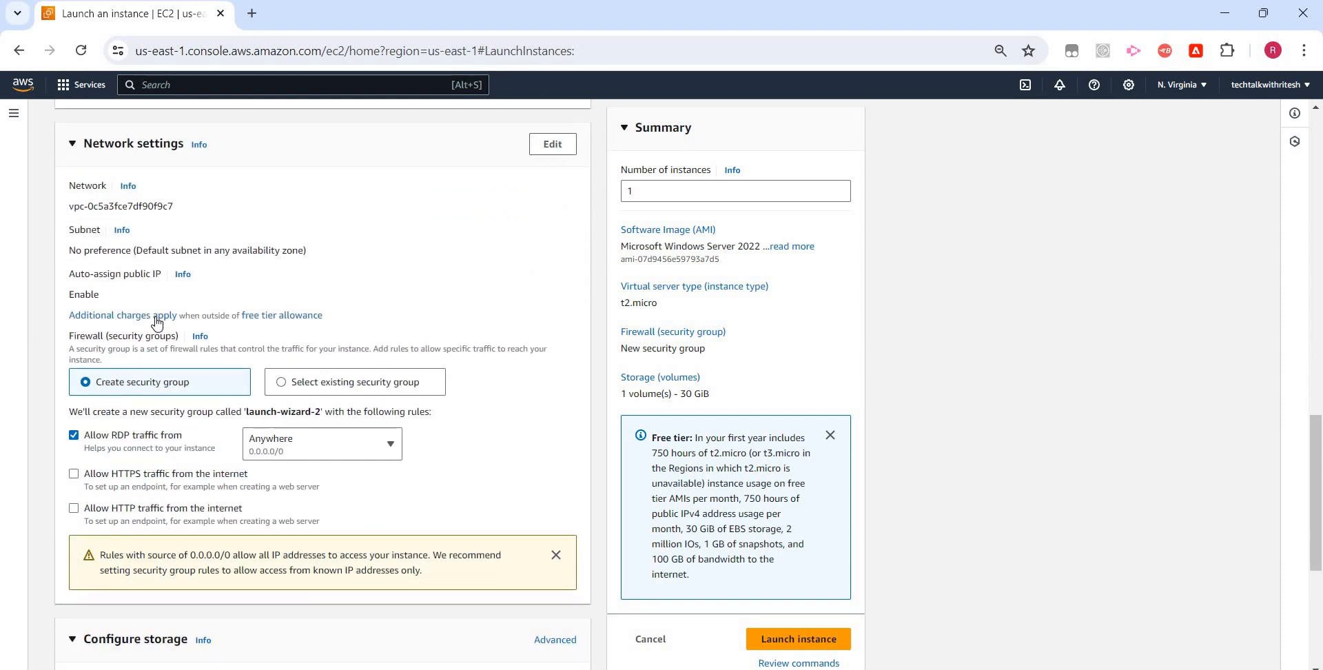
pyautogui.scroll(-1, 181, 321)
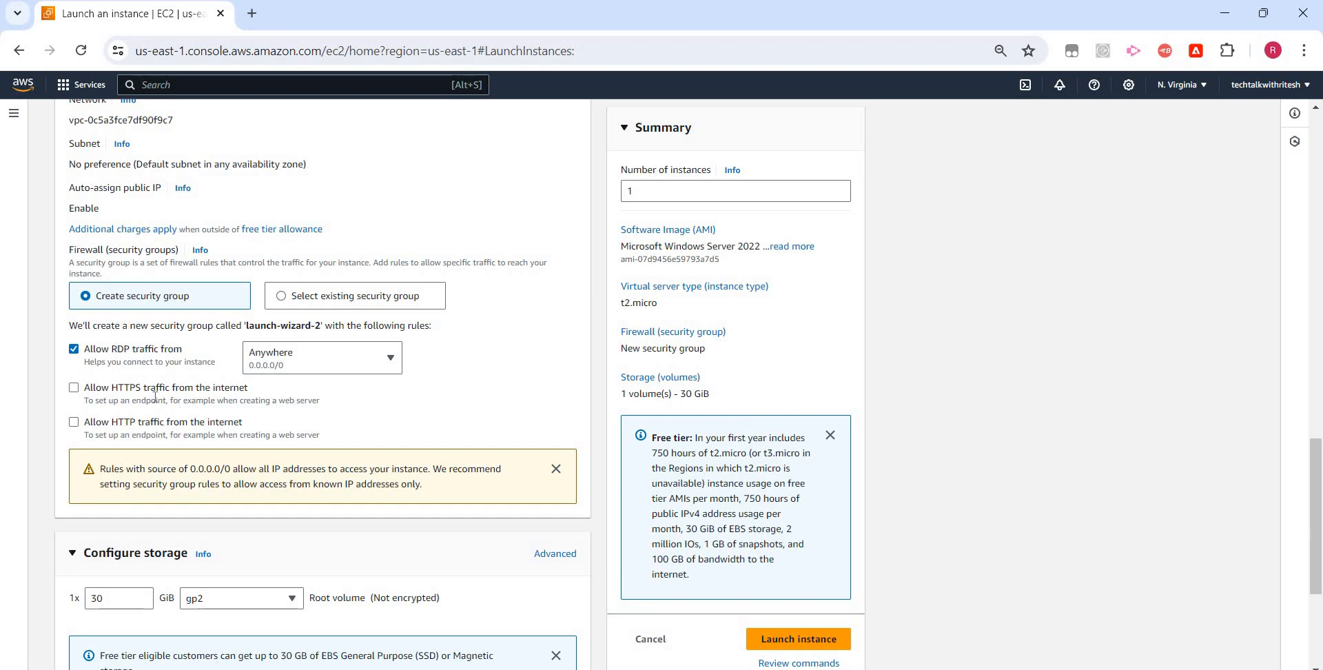
pyautogui.scroll(-4, 155, 398)
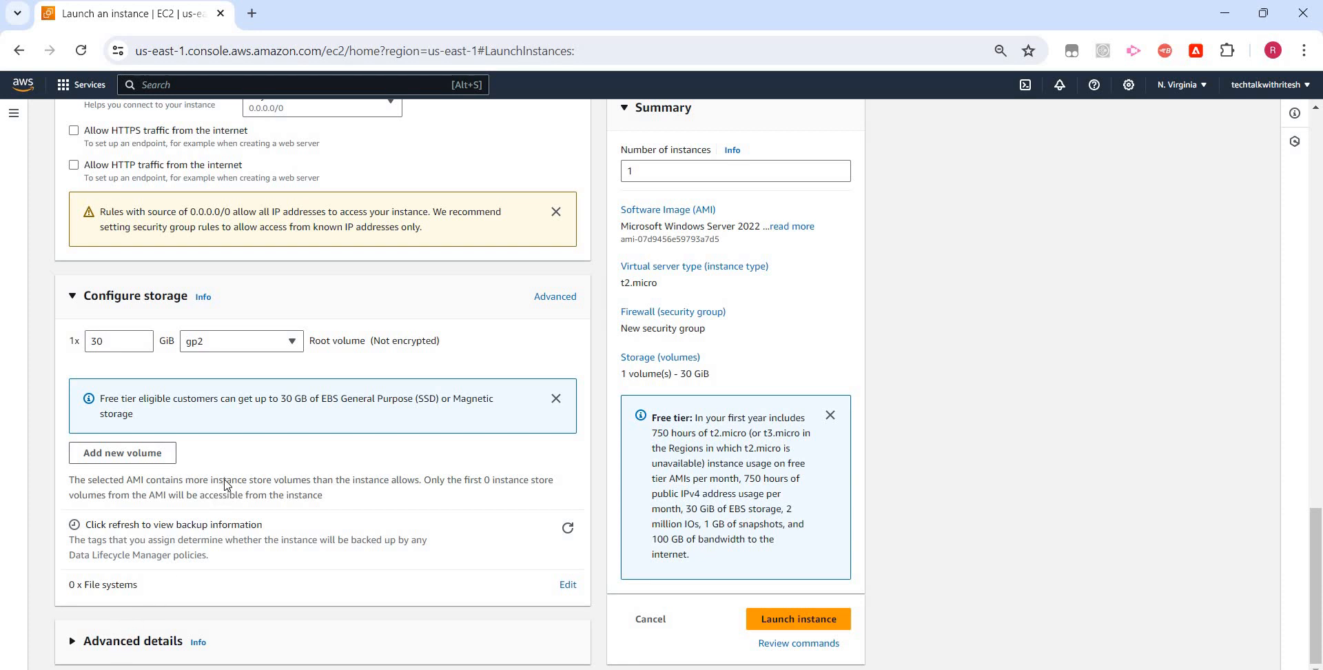
pyautogui.scroll(-20, 226, 483)
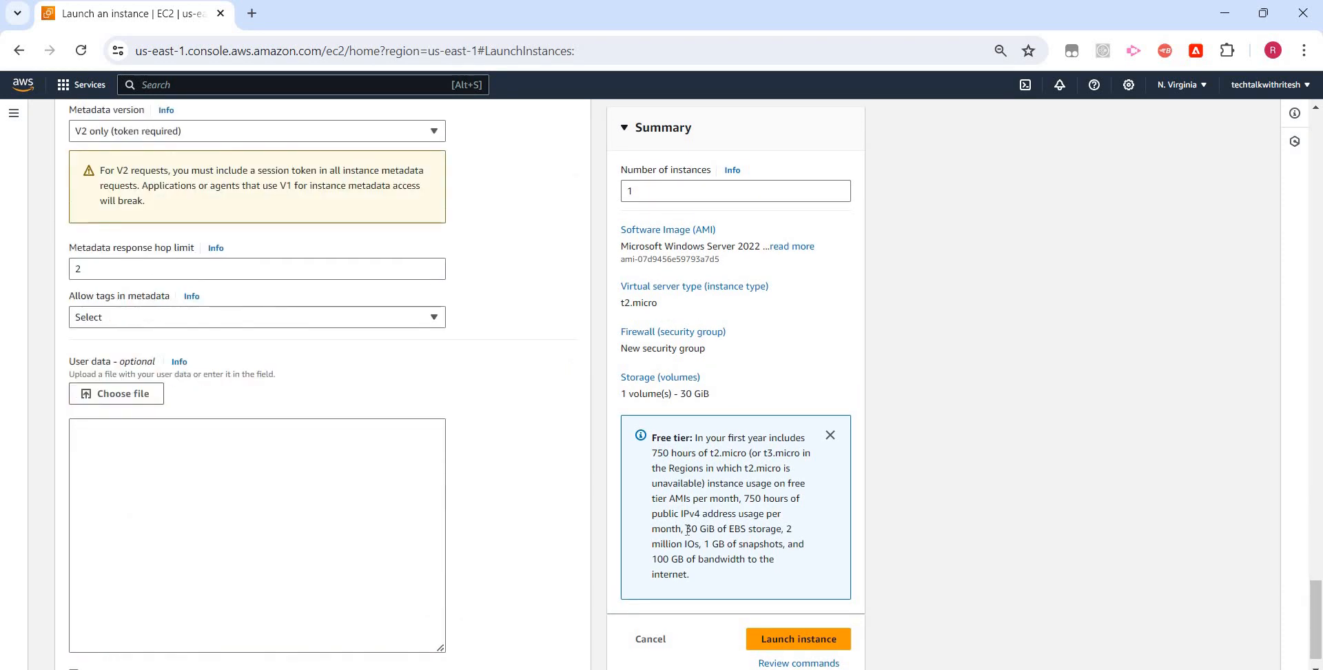
pyautogui.scroll(-1, 687, 529)
pyautogui.scroll(10, 791, 644)
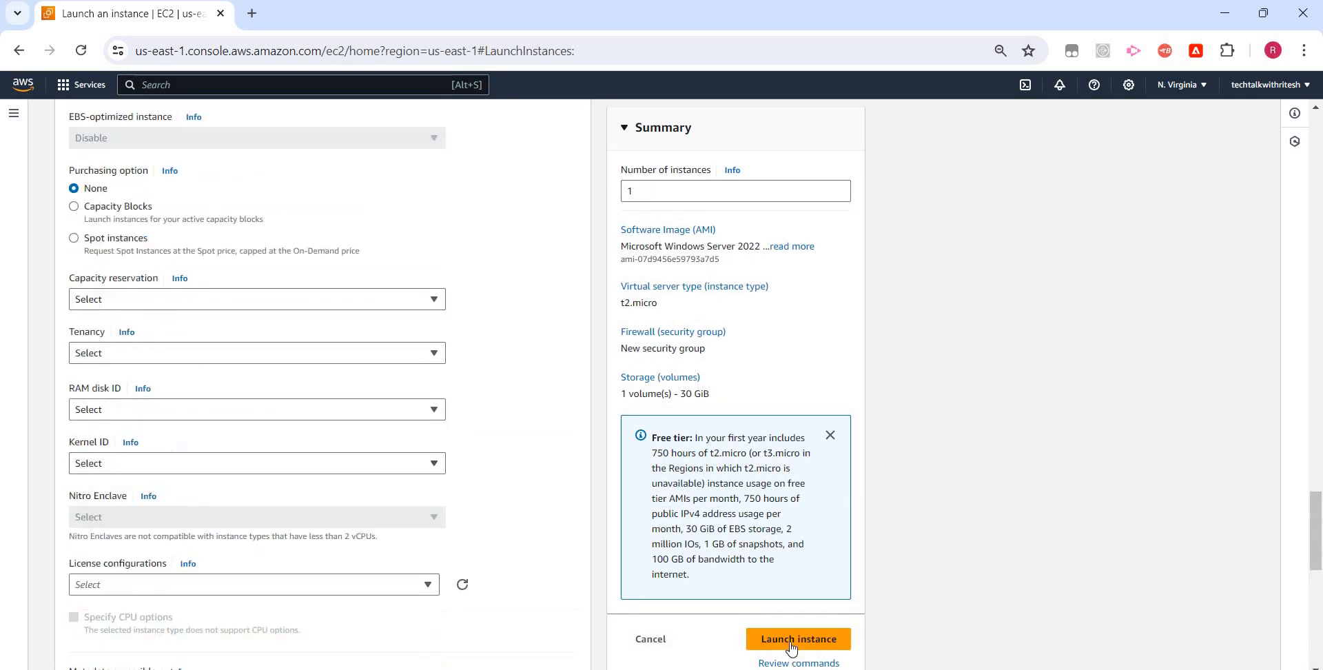
pyautogui.click(789, 644)
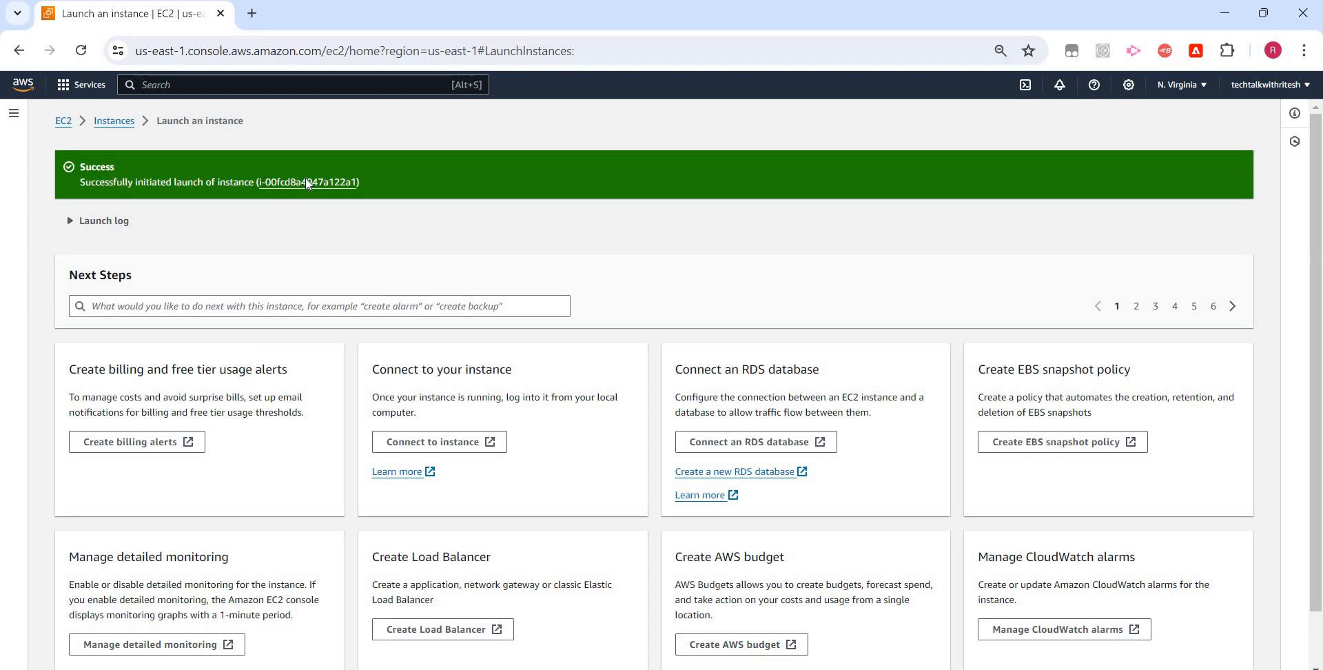
# Find the launched instance, refresh its status, and open its instance summary
pyautogui.click(307, 182)
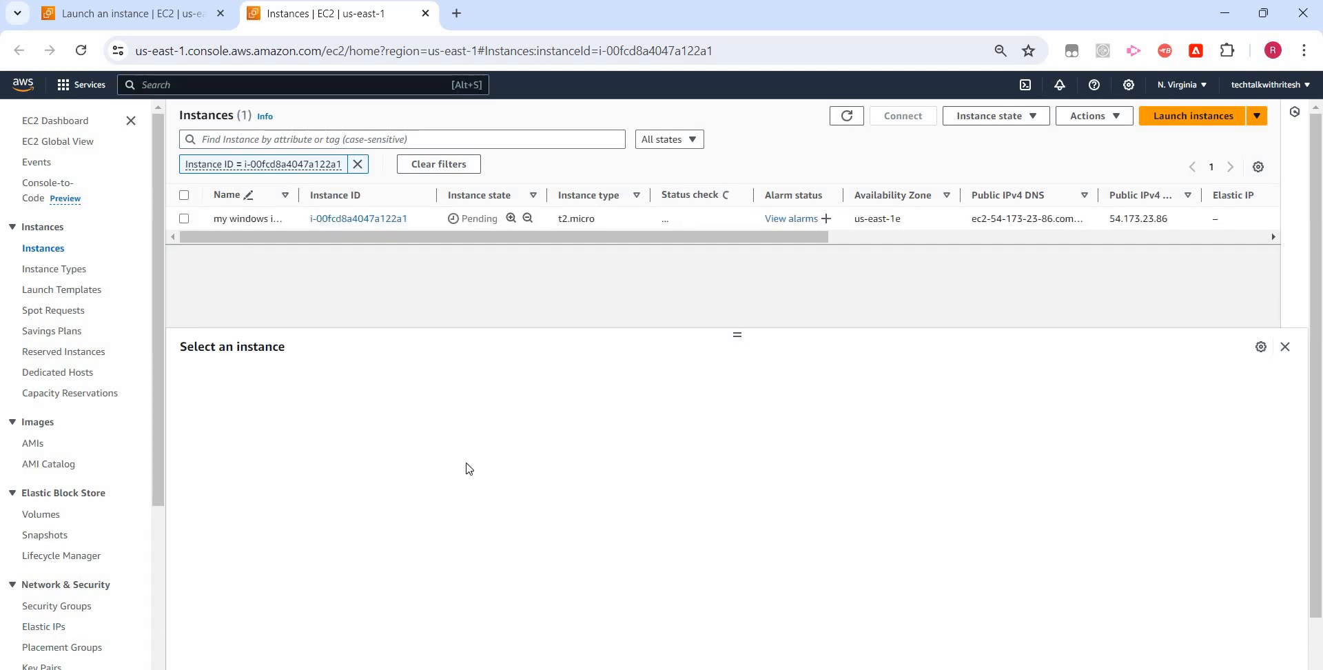
pyautogui.click(847, 117)
pyautogui.click(847, 117)
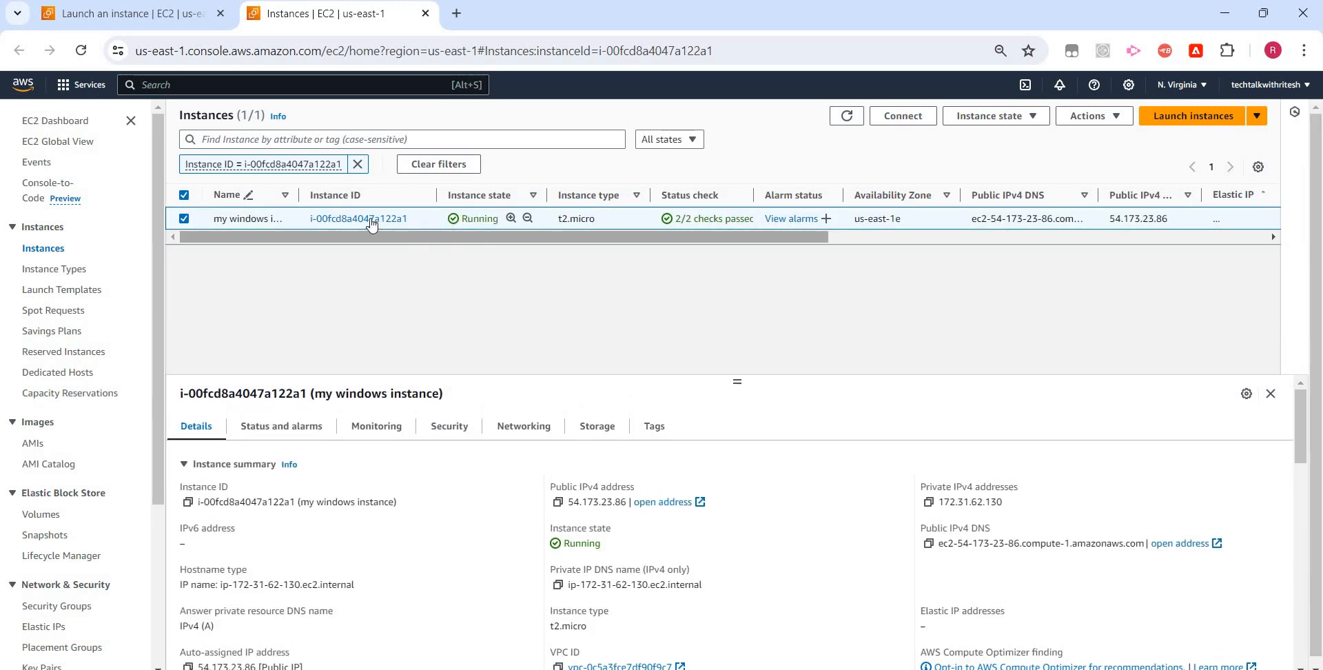
pyautogui.click(369, 220)
pyautogui.click(369, 219)
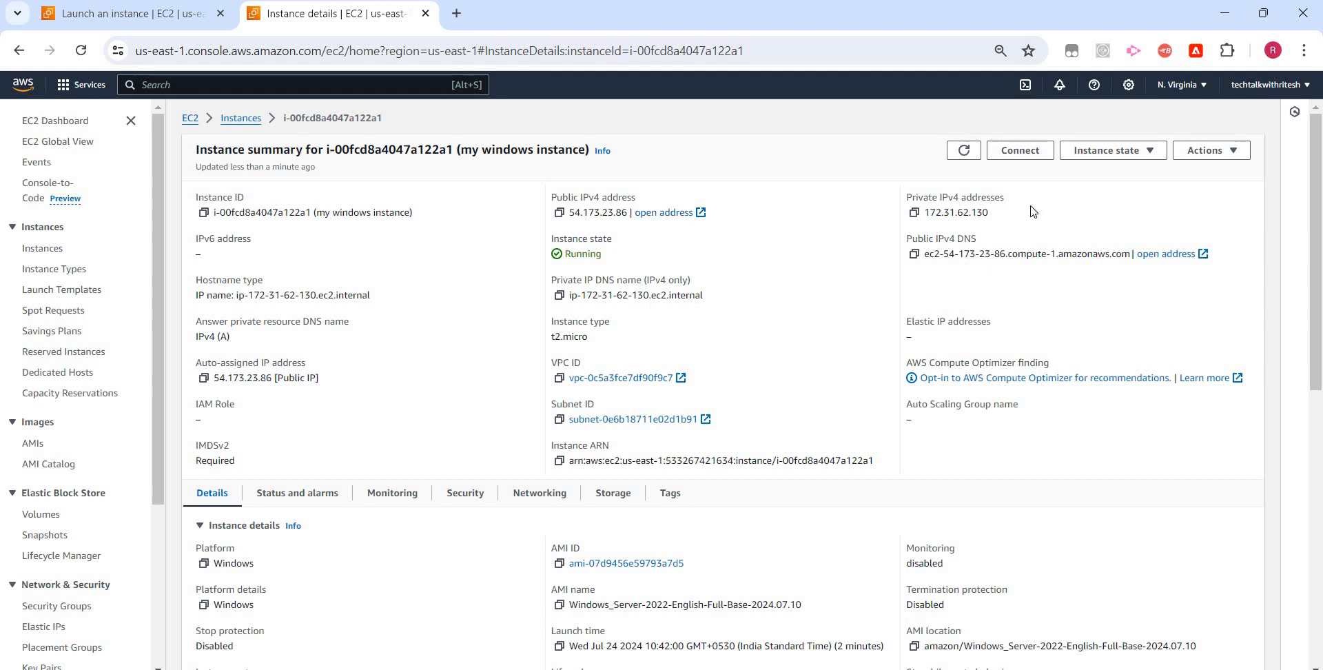
# Open the instance's RDP client connection options and download the remote desktop file
pyautogui.click(1028, 151)
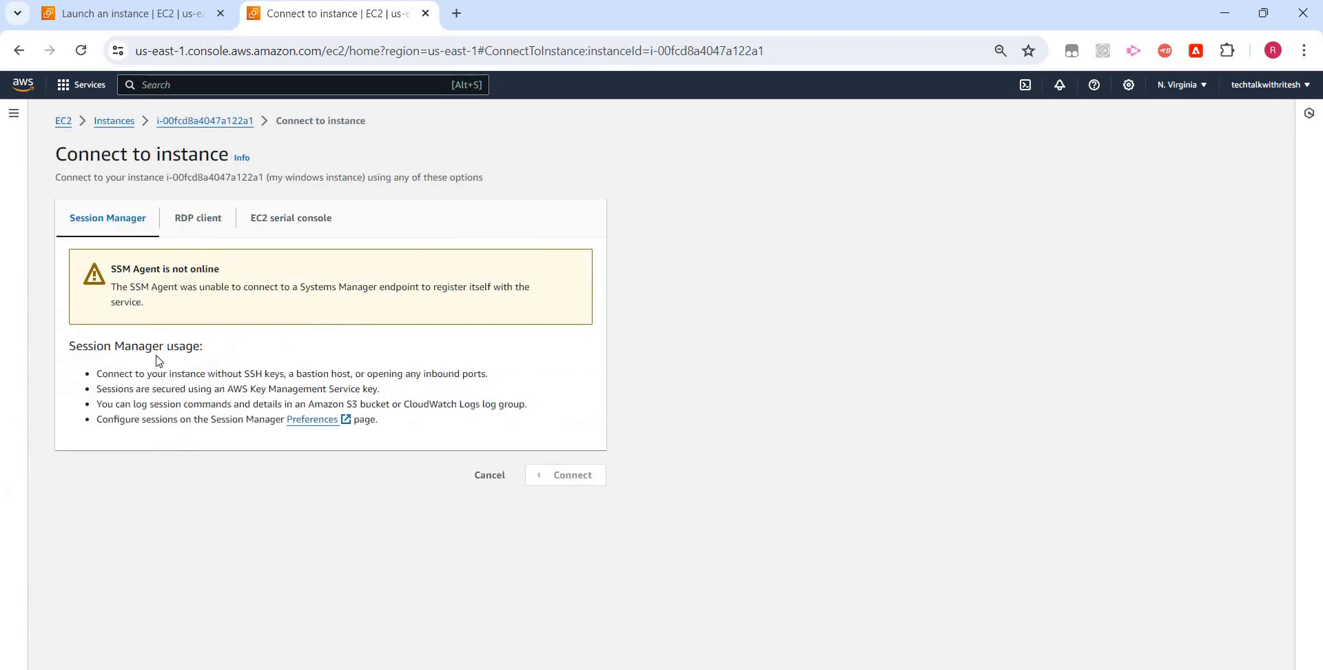
pyautogui.click(201, 228)
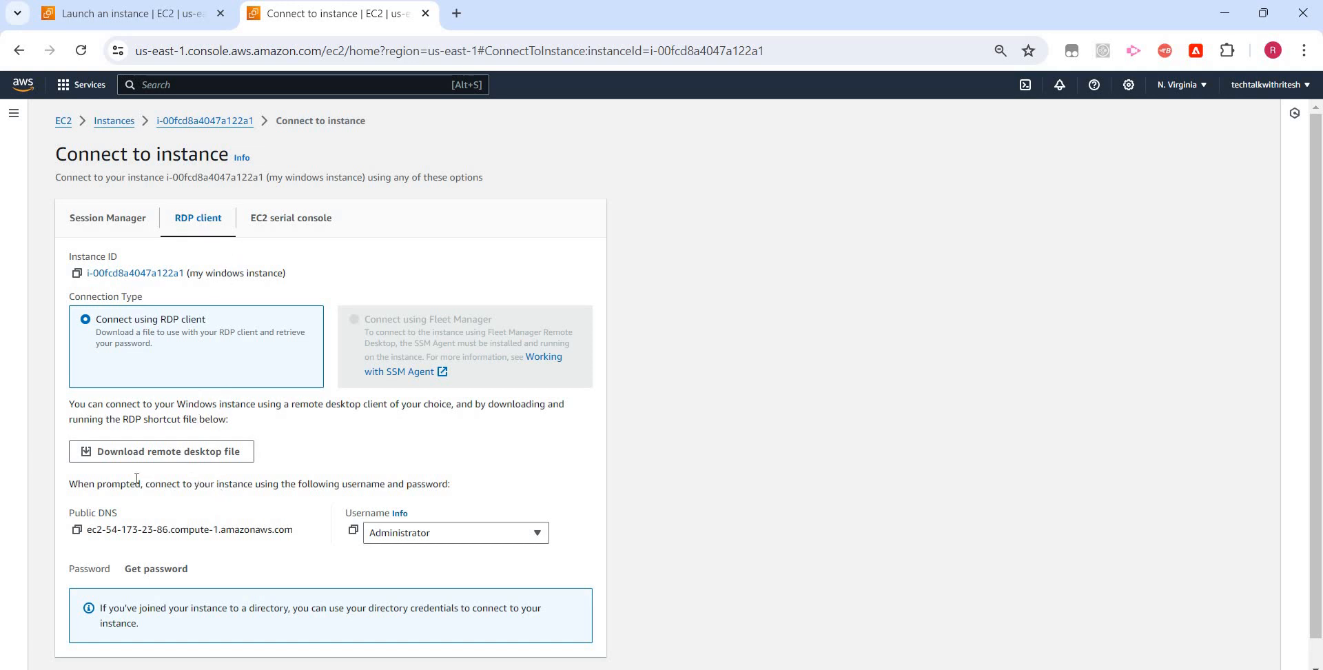
pyautogui.click(194, 455)
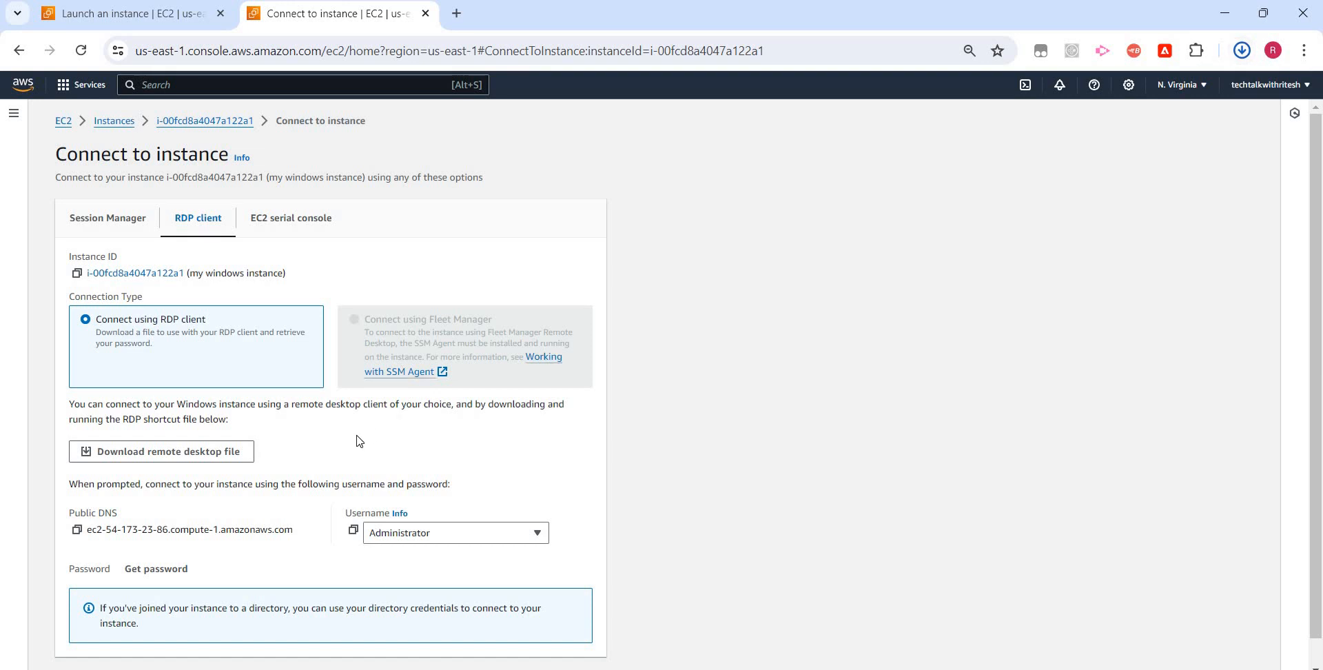
# Open the downloaded remote desktop file and agree to connect despite the unknown publisher
pyautogui.scroll(-1, 312, 475)
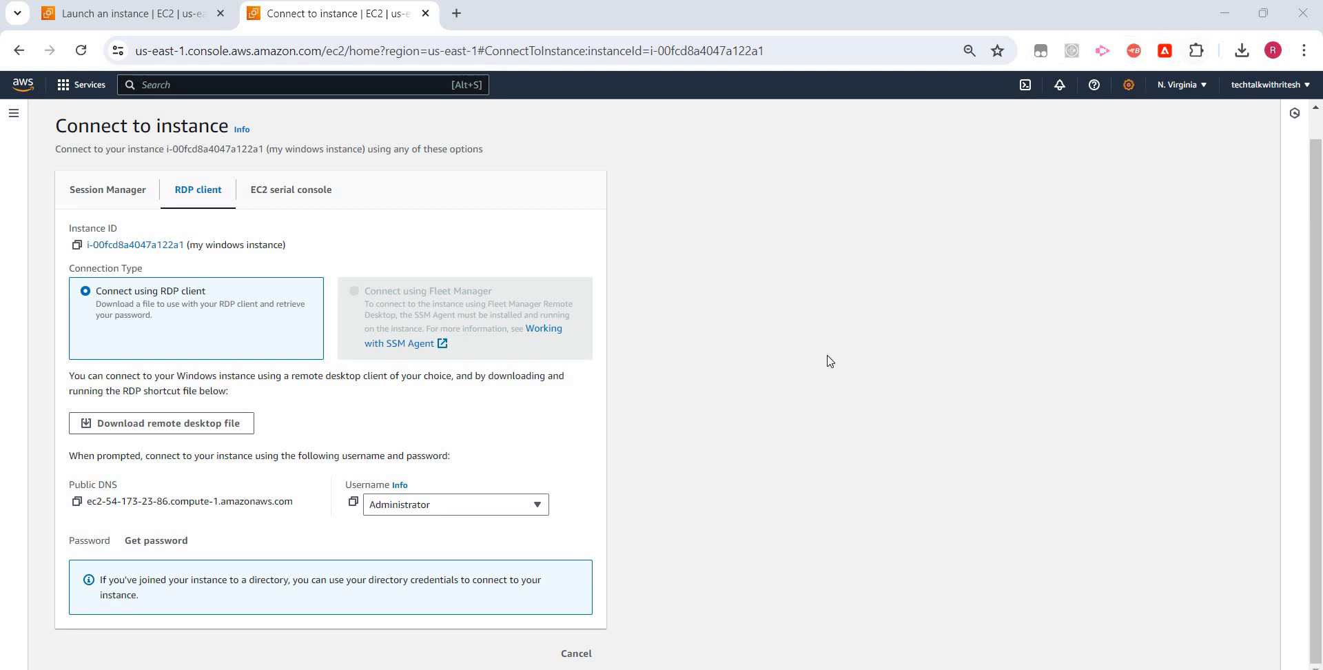
pyautogui.click(1241, 51)
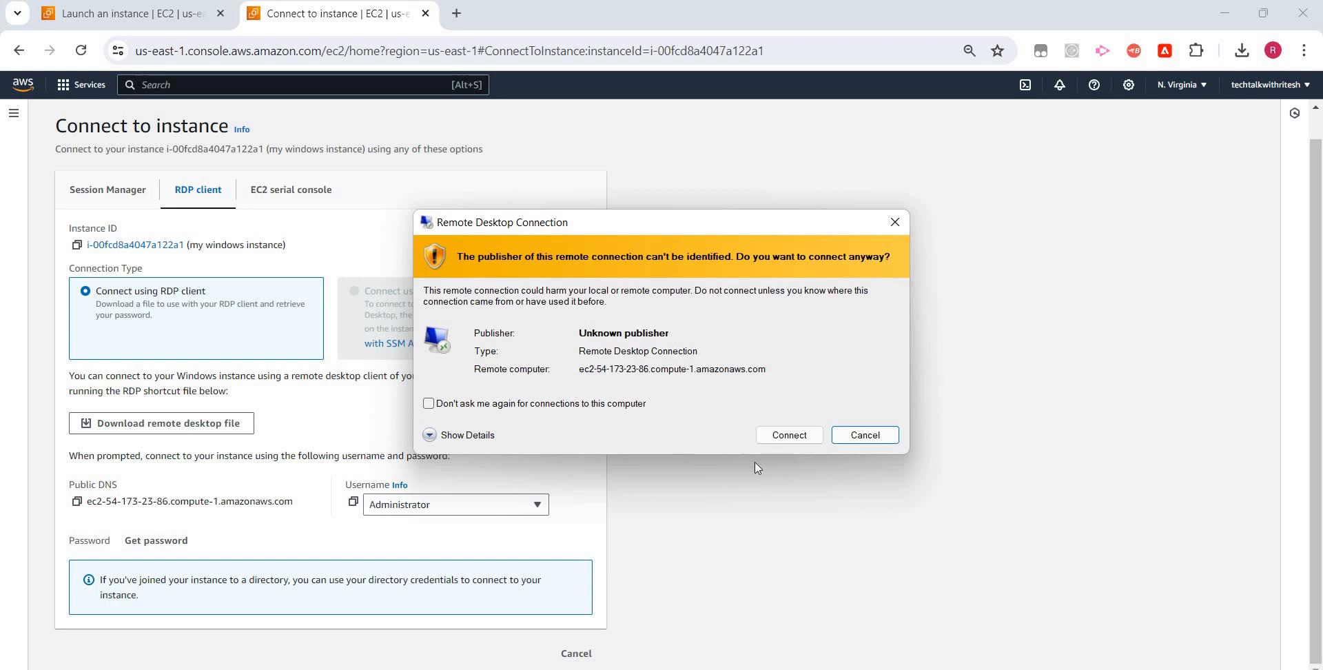
pyautogui.click(793, 435)
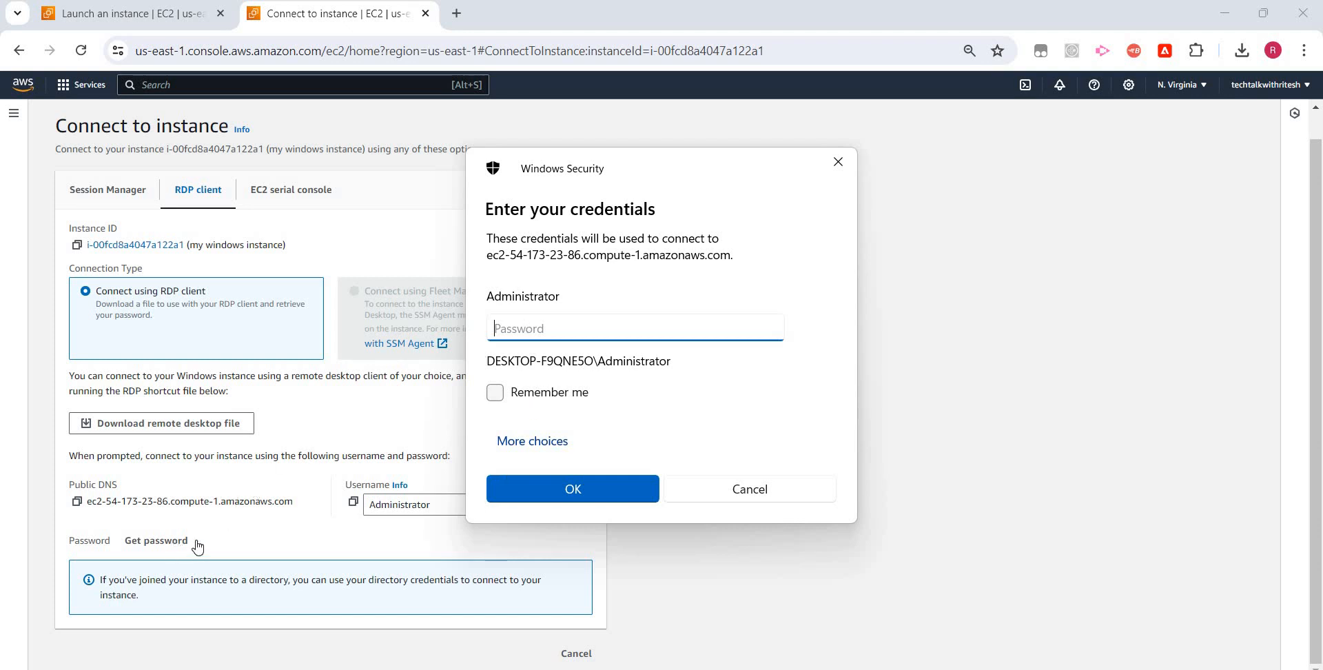
# Open the instance's Windows password retrieval, switch to Notepad++ and copy the entire private key from My EC2 key pair.pem
pyautogui.click(156, 543)
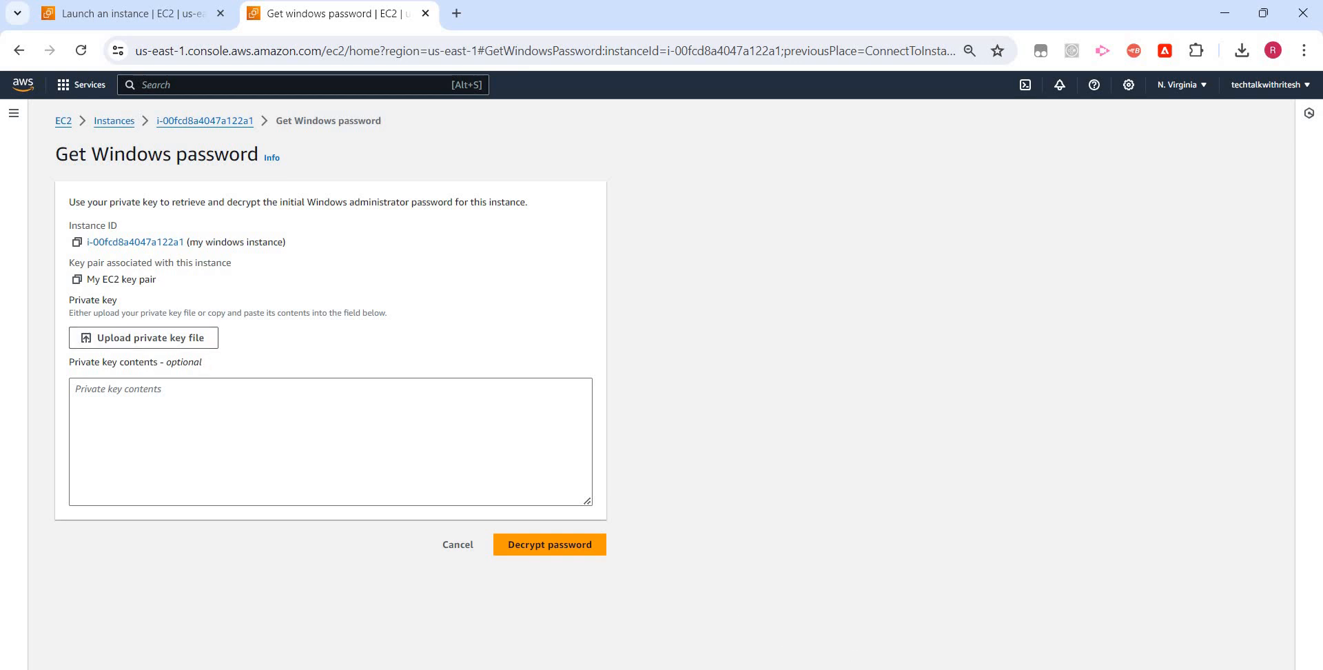
pyautogui.hotkey('alt', 'Tab')
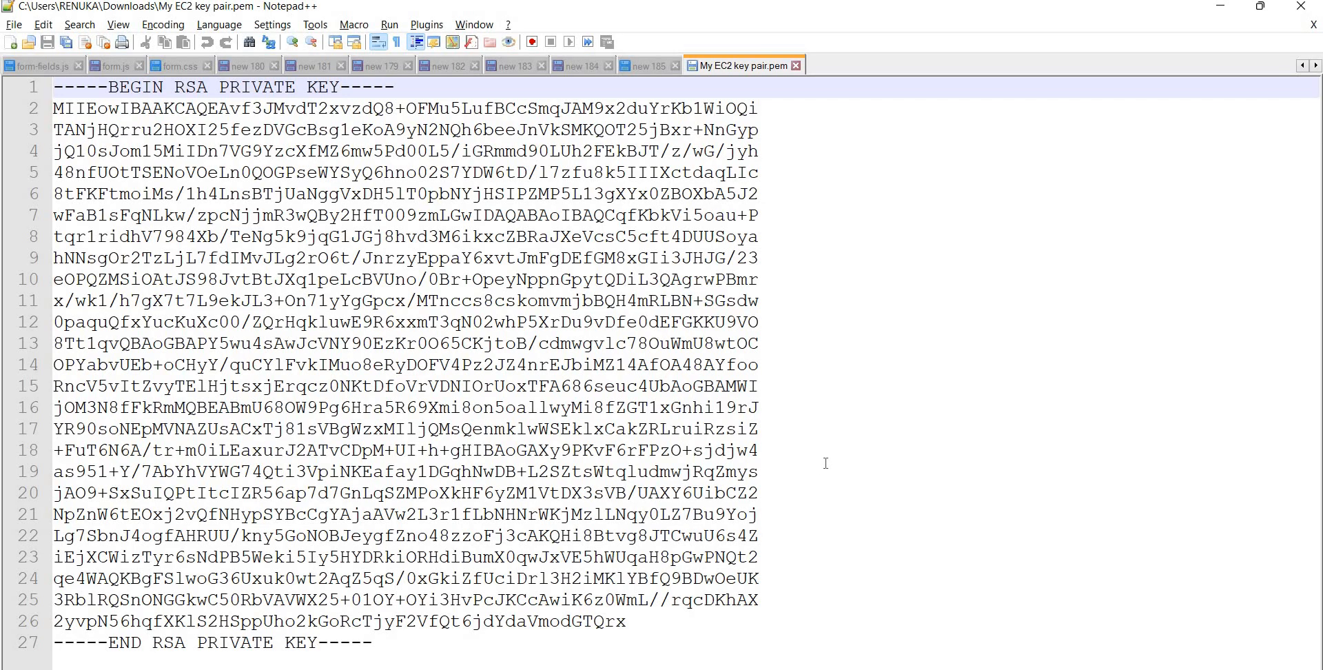
pyautogui.click(826, 463)
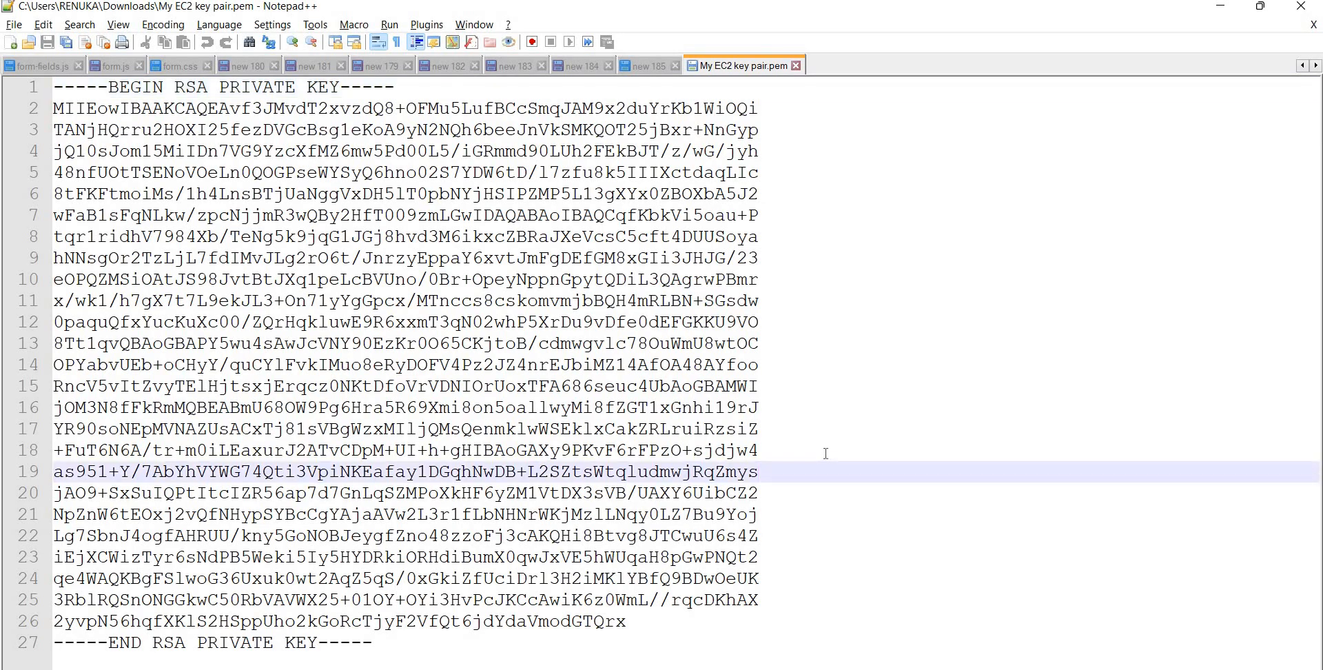
pyautogui.hotkey('ctrl', 'a')
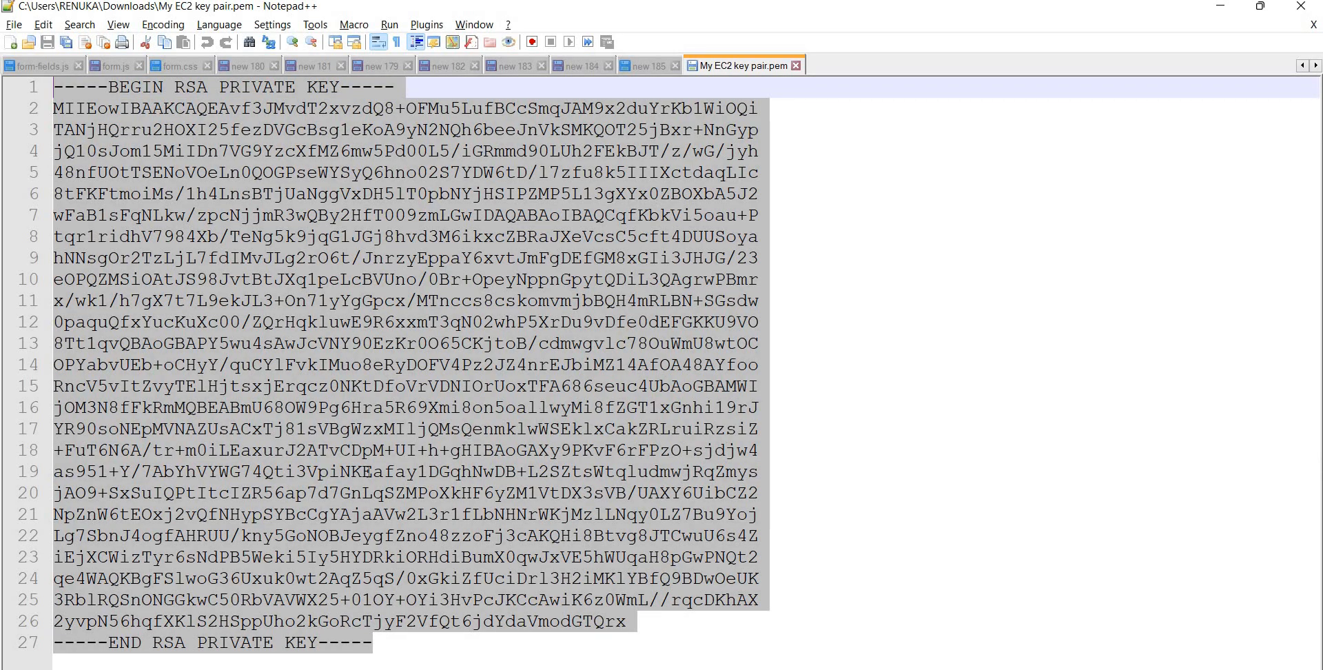
# Return to the AWS console in the browser, paste the private key into the private key contents, and decrypt the administrator password
pyautogui.hotkey('alt', 'Tab')
pyautogui.click(142, 397)
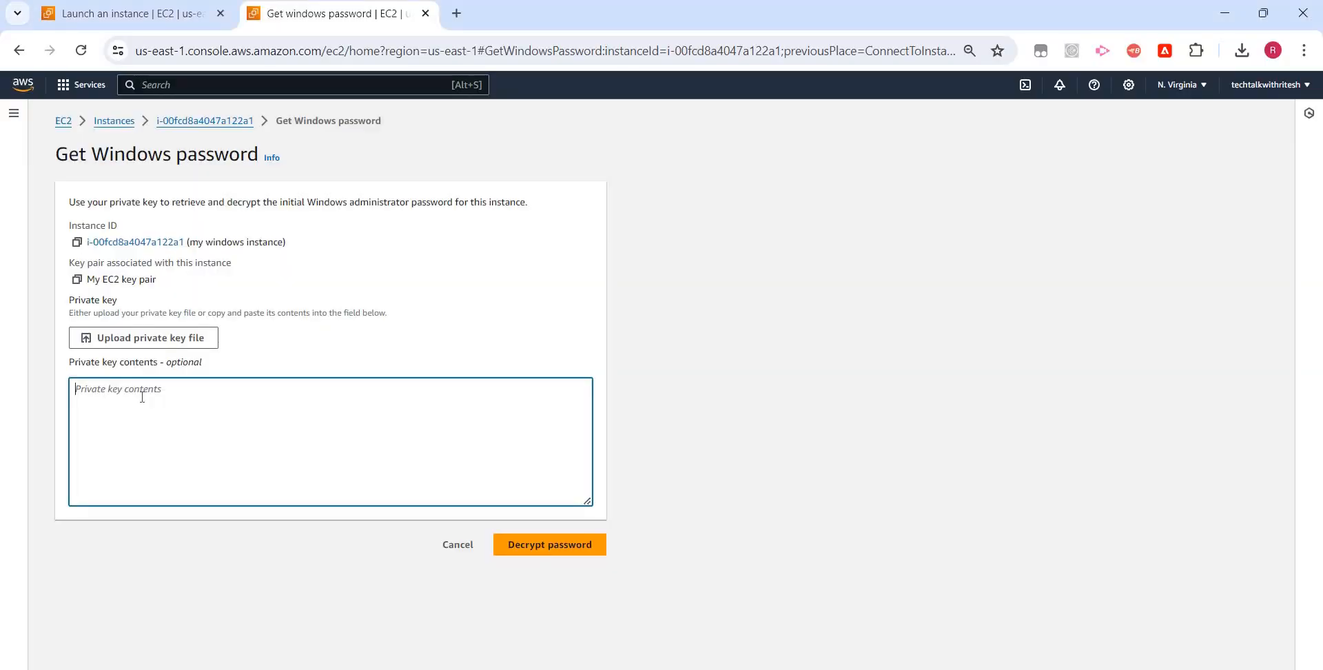
pyautogui.hotkey('ctrl', 'v')
pyautogui.click(556, 546)
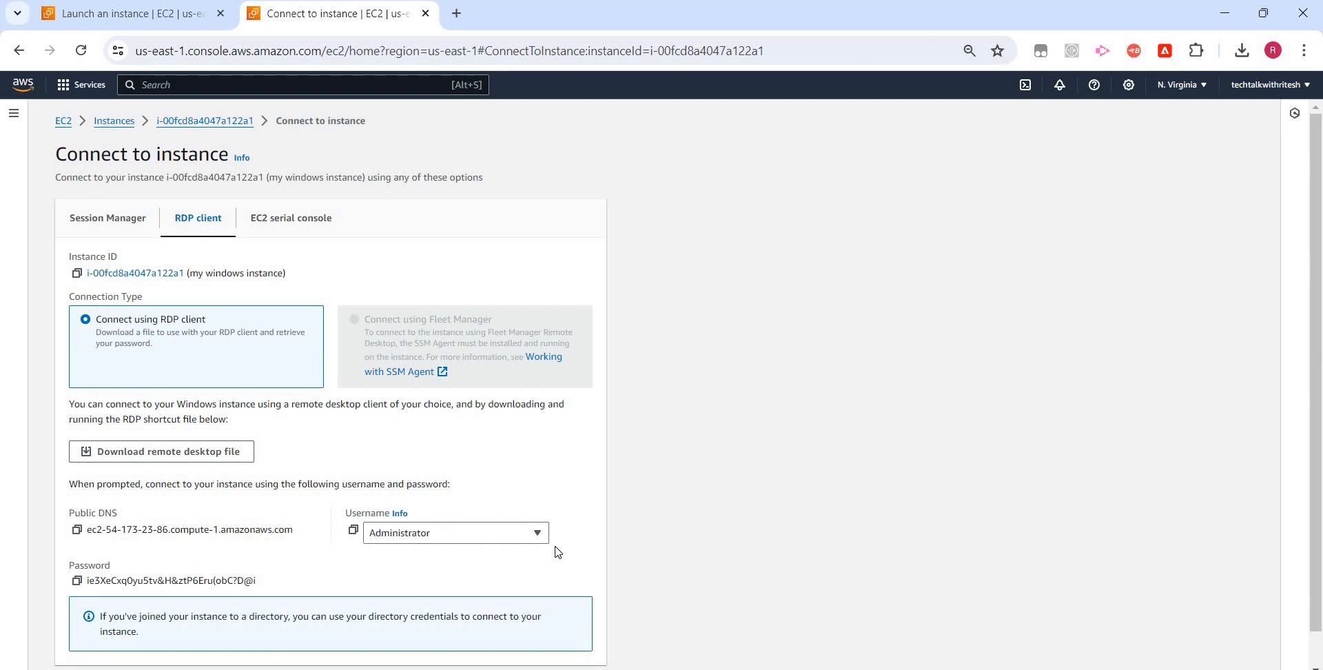
# Copy the decrypted password, enter it as the Administrator password for the remote connection, and connect despite the certificate errors
pyautogui.click(77, 582)
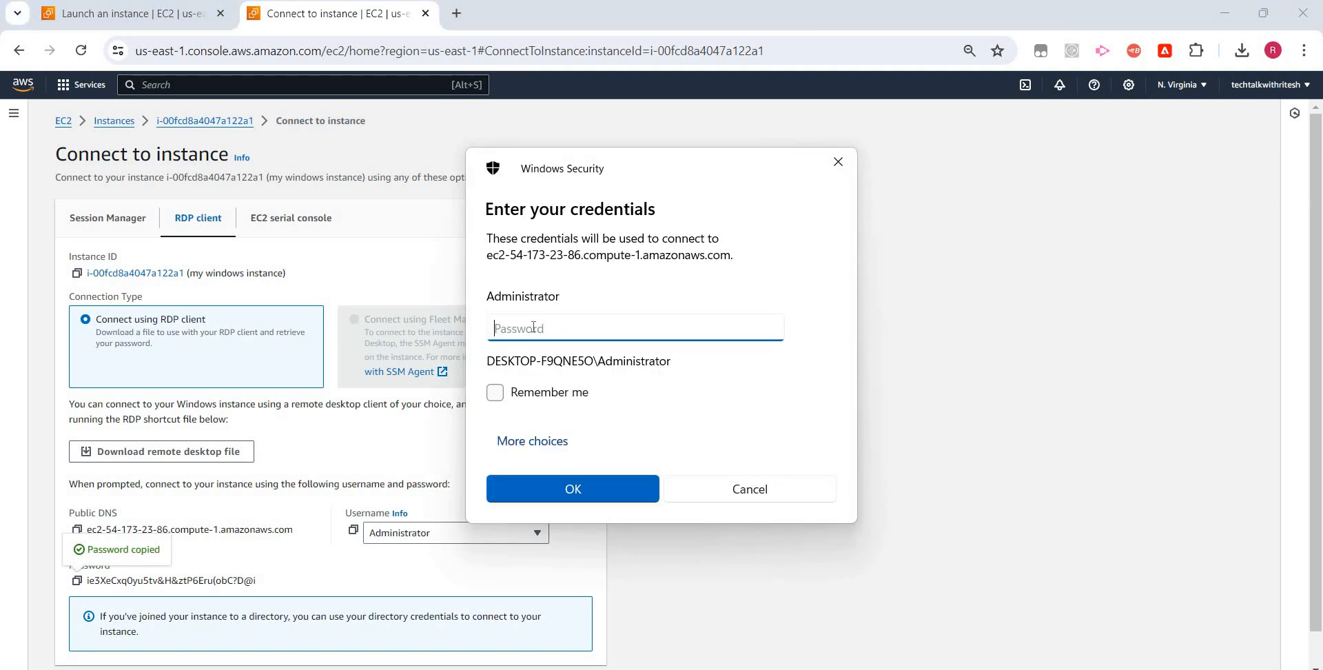
pyautogui.hotkey('ctrl', 'v')
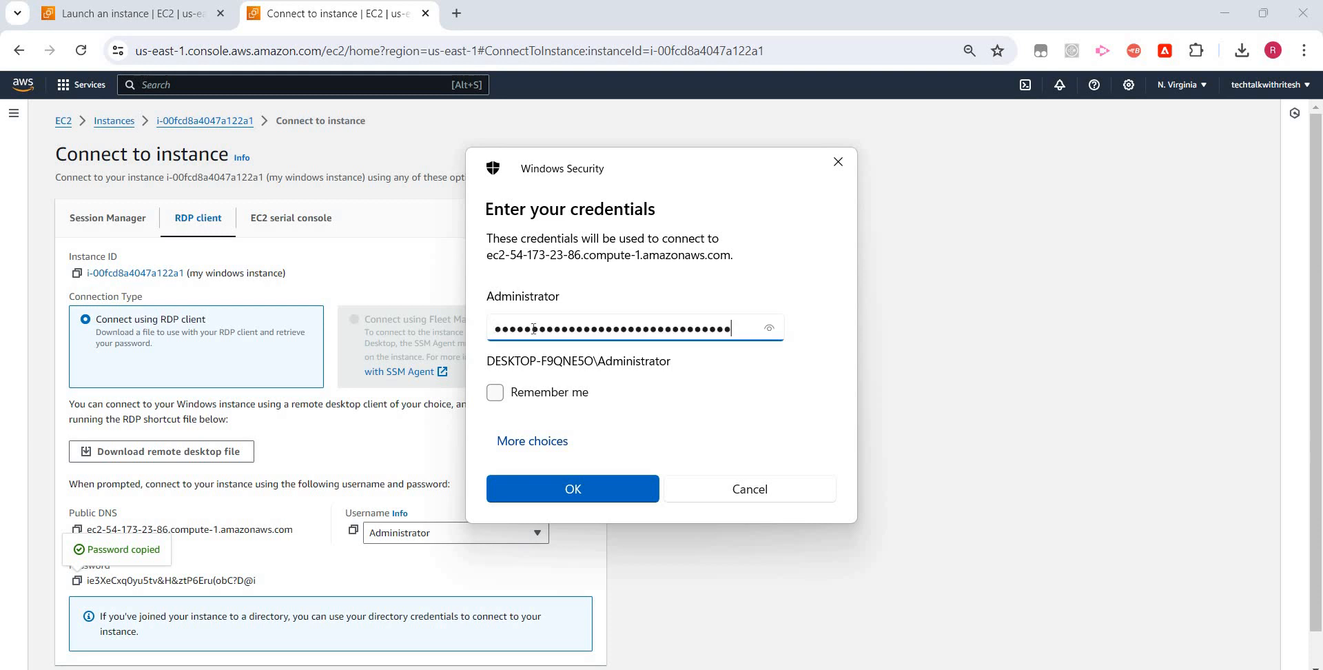
pyautogui.click(598, 490)
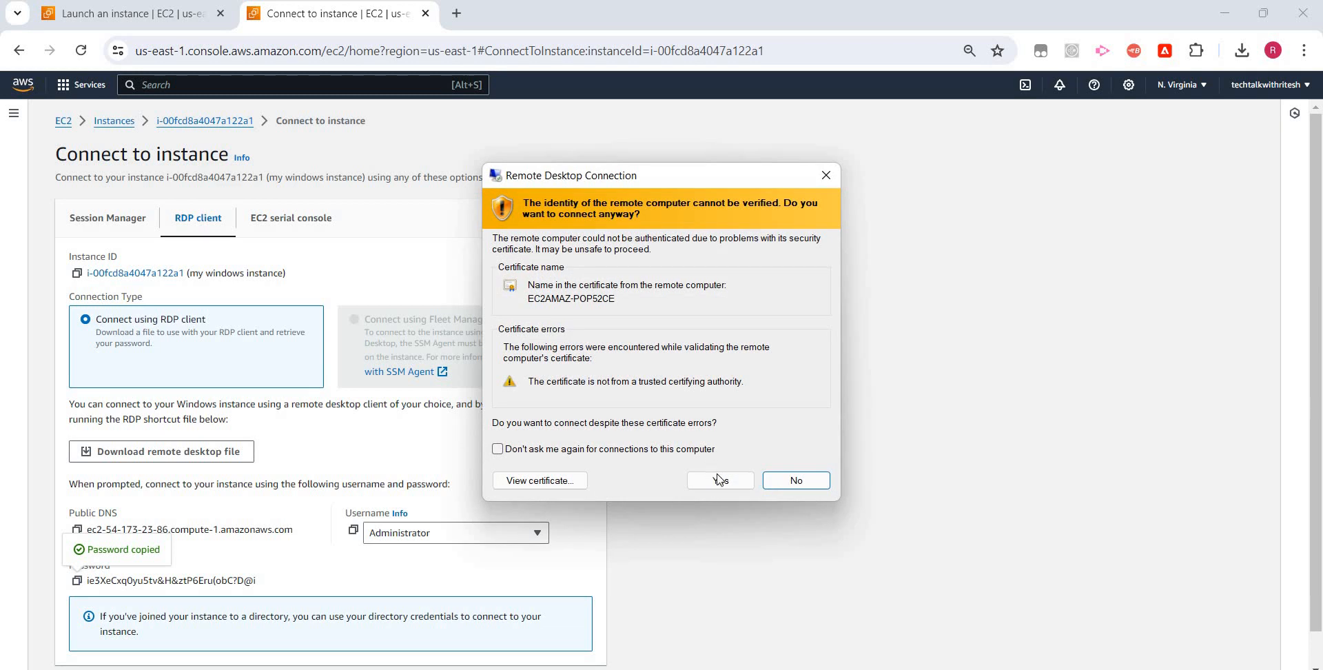
pyautogui.click(720, 480)
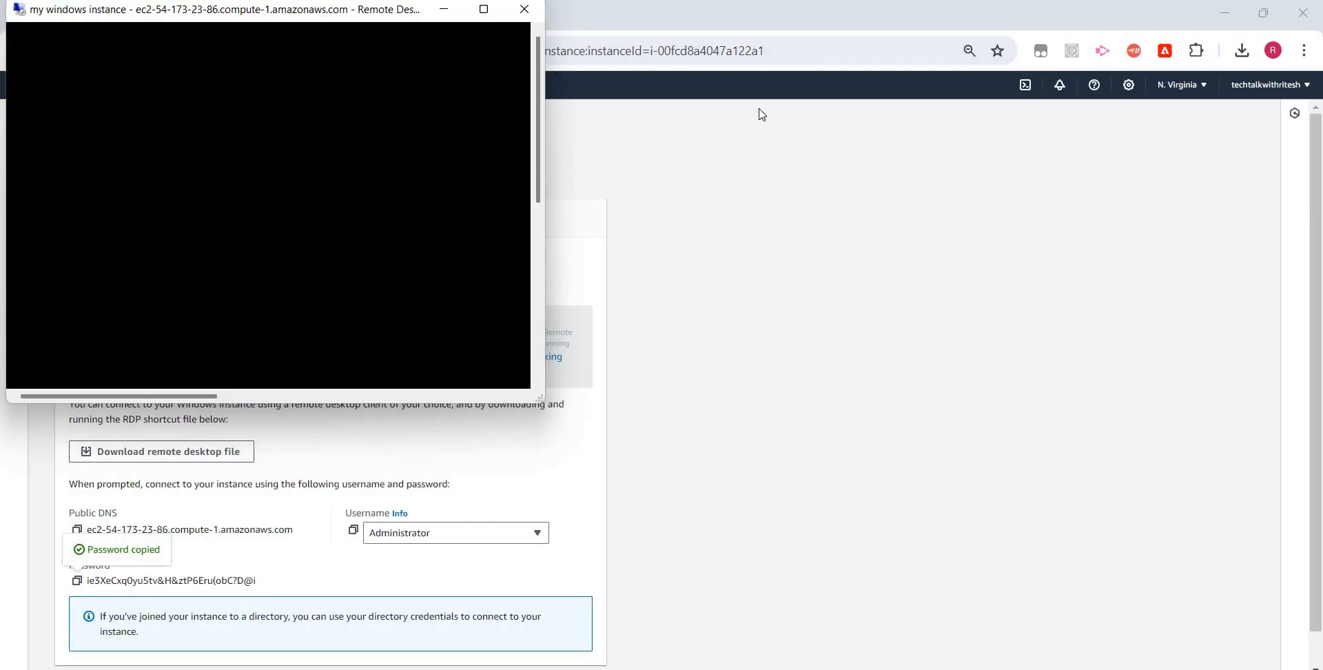
# Reposition the Remote Desktop window over the instance connection page and widen it to show more of the remote desktop
pyautogui.moveTo(263, 14); pyautogui.dragTo(898, 108)
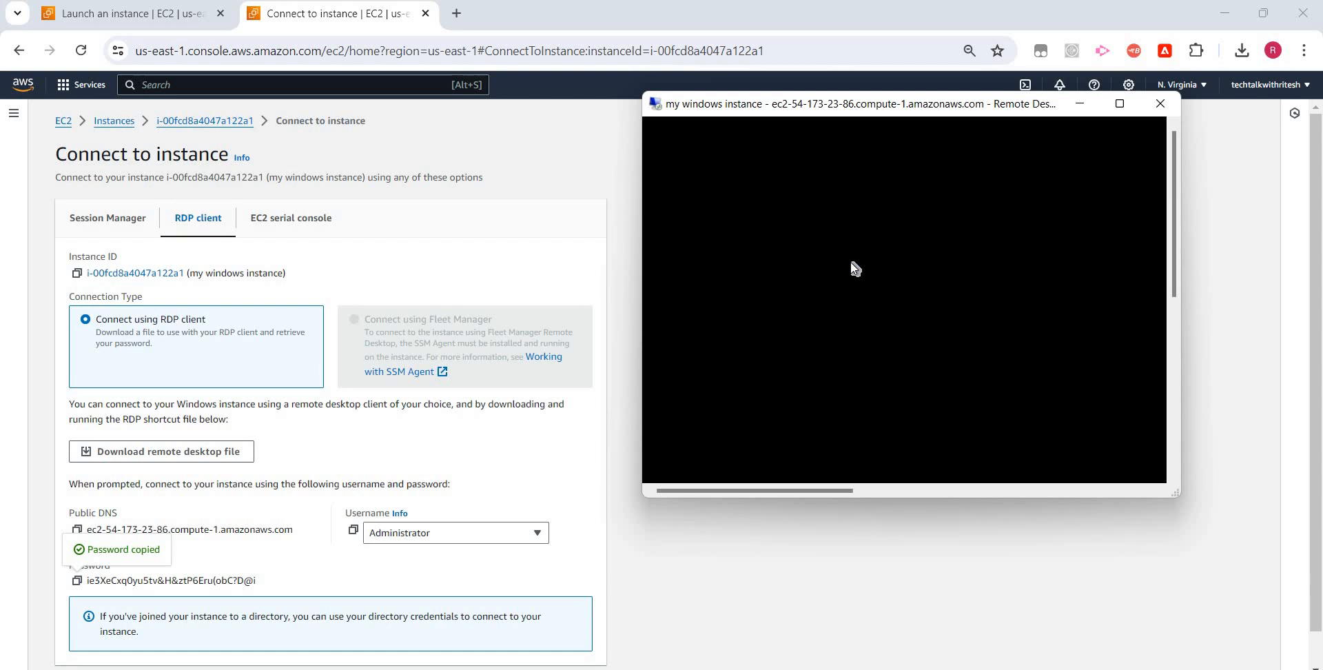
pyautogui.moveTo(835, 105); pyautogui.dragTo(567, 188)
pyautogui.moveTo(453, 174); pyautogui.dragTo(308, 169)
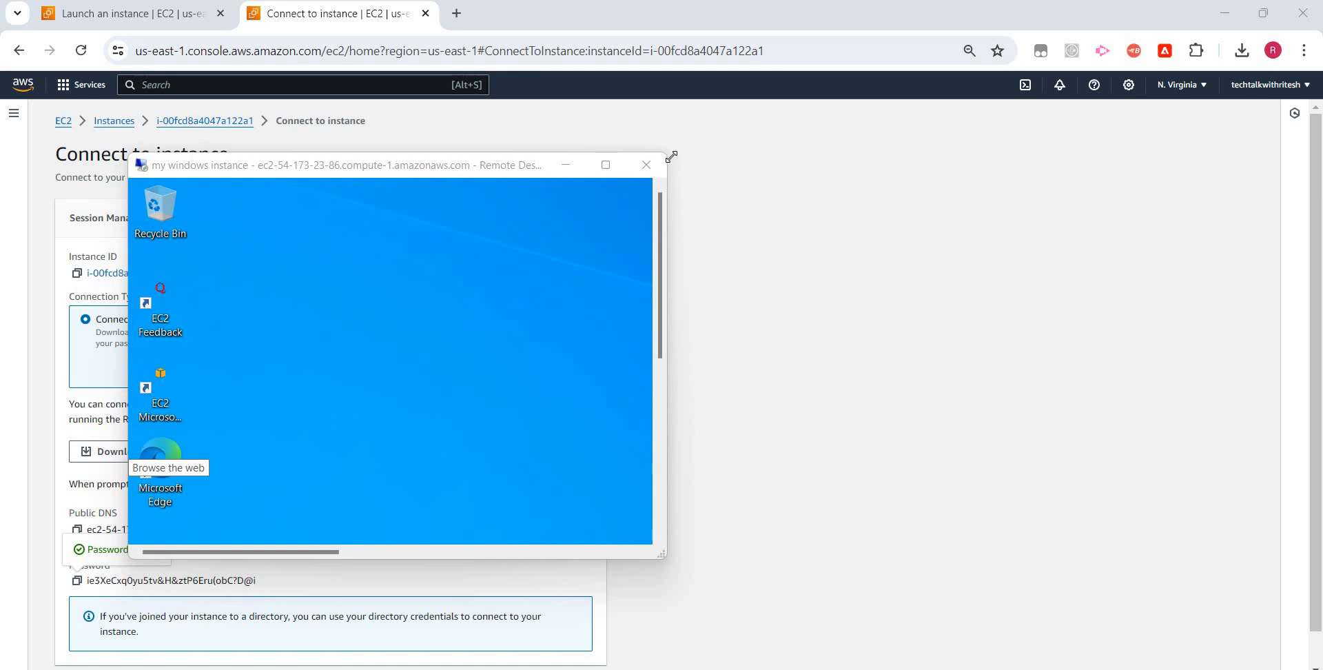
pyautogui.moveTo(671, 157); pyautogui.dragTo(942, 149)
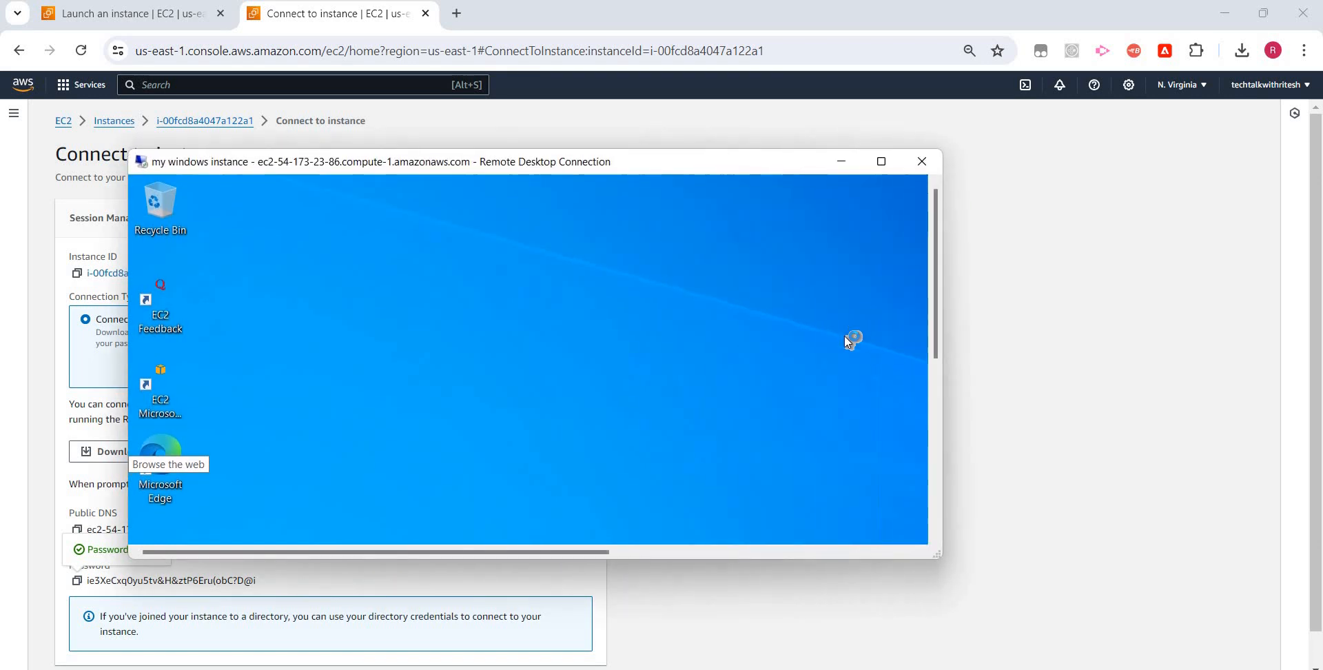